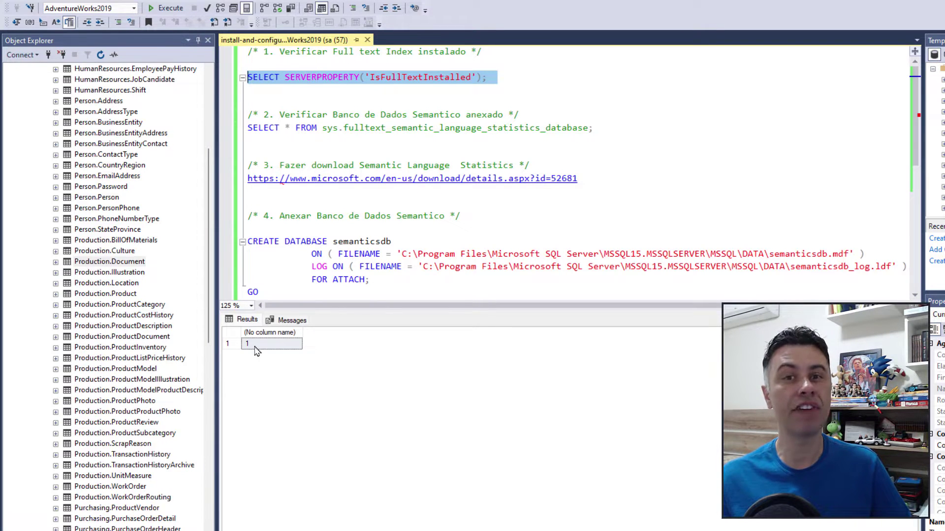
Query sys.fulltext_semantic_language_statistics_database to check whether a semantic language database is registered.
{"action": "left_click", "coordinate": [600, 130]}
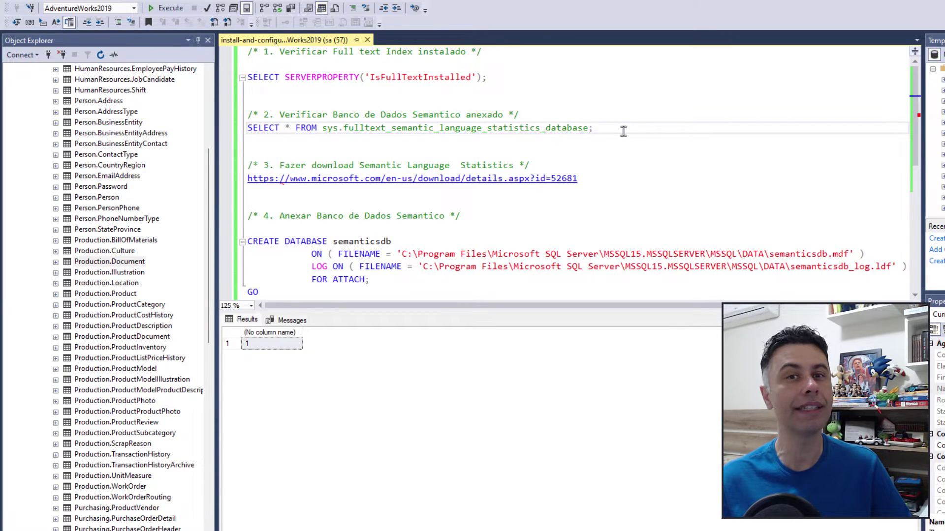
{"action": "left_click_drag", "start_coordinate": [602, 129], "coordinate": [246, 128]}
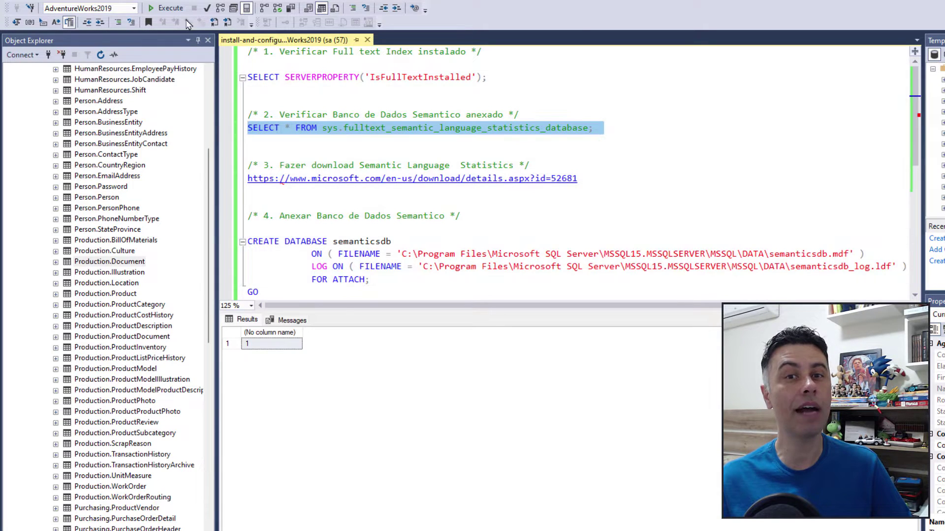
{"action": "left_click", "coordinate": [170, 9]}
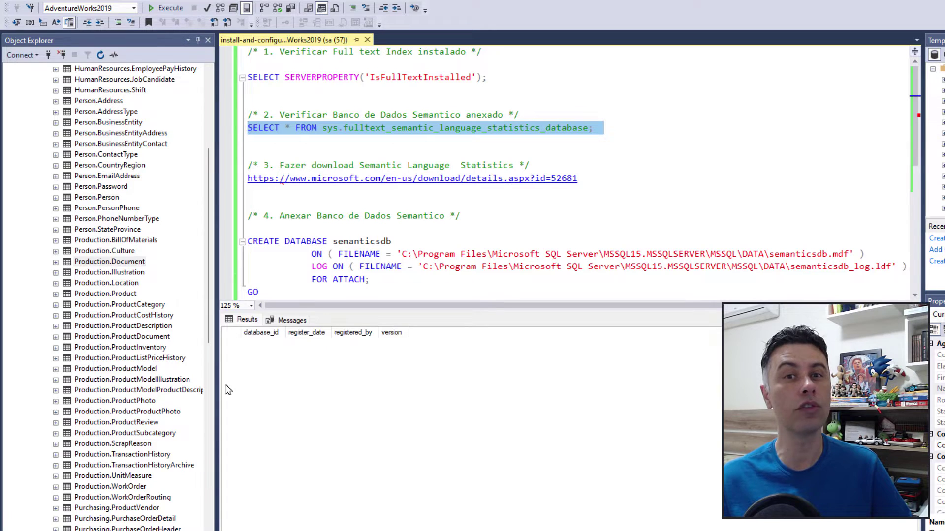
Open the Semantic Language Statistics download link from the script and choose ENU\x64\SemanticLanguageDatabase.msi for download.
{"action": "left_click", "coordinate": [592, 181]}
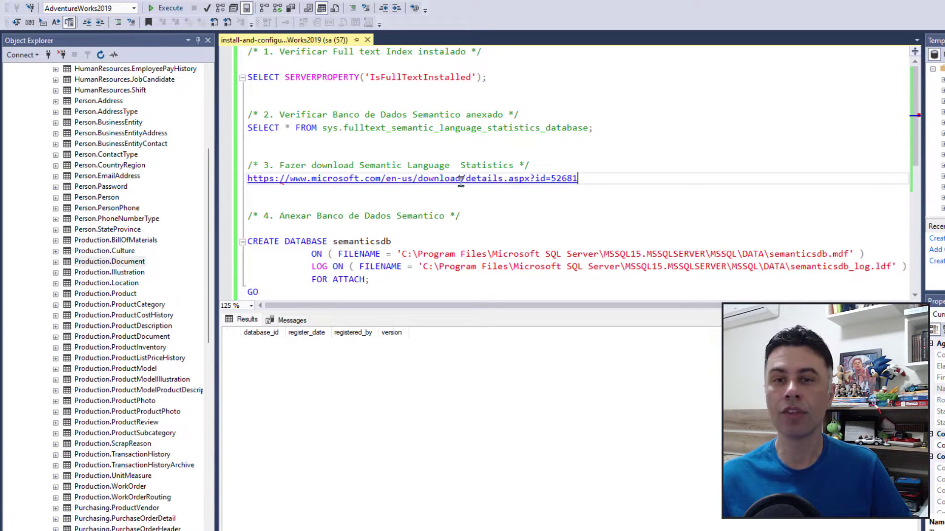
{"action": "left_click", "coordinate": [403, 179], "text": "ctrl"}
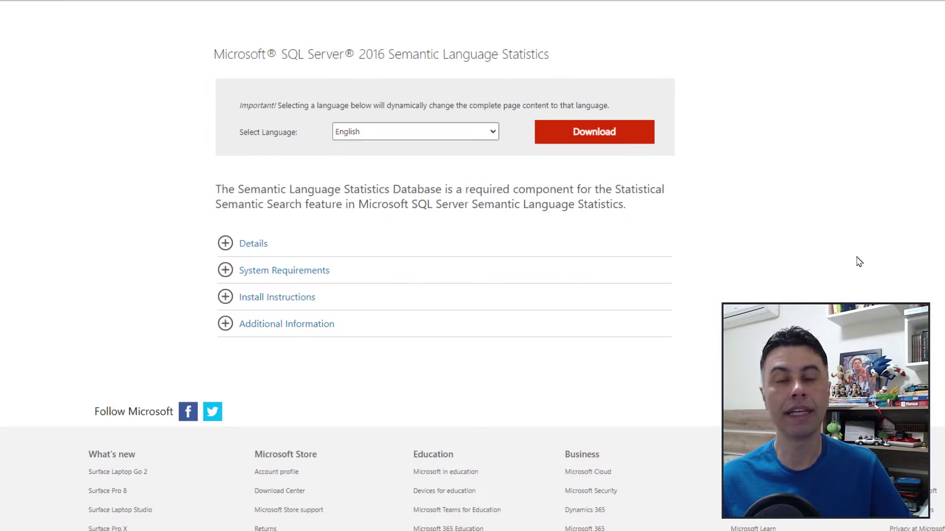
{"action": "left_click", "coordinate": [254, 243]}
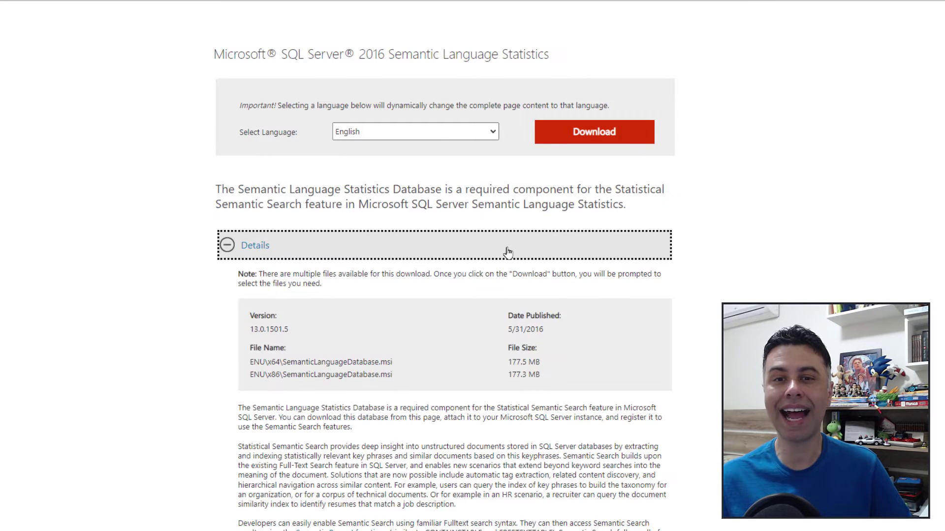
{"action": "left_click", "coordinate": [640, 141]}
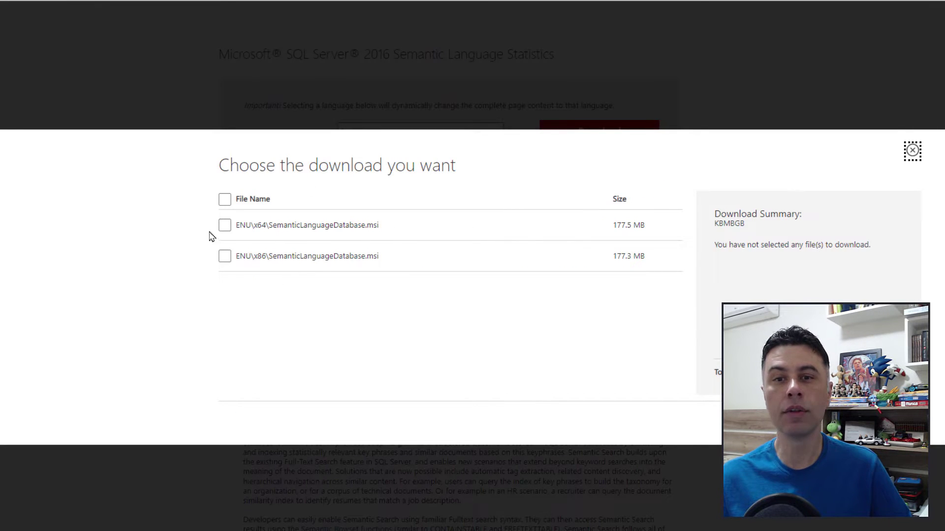
{"action": "left_click", "coordinate": [237, 228]}
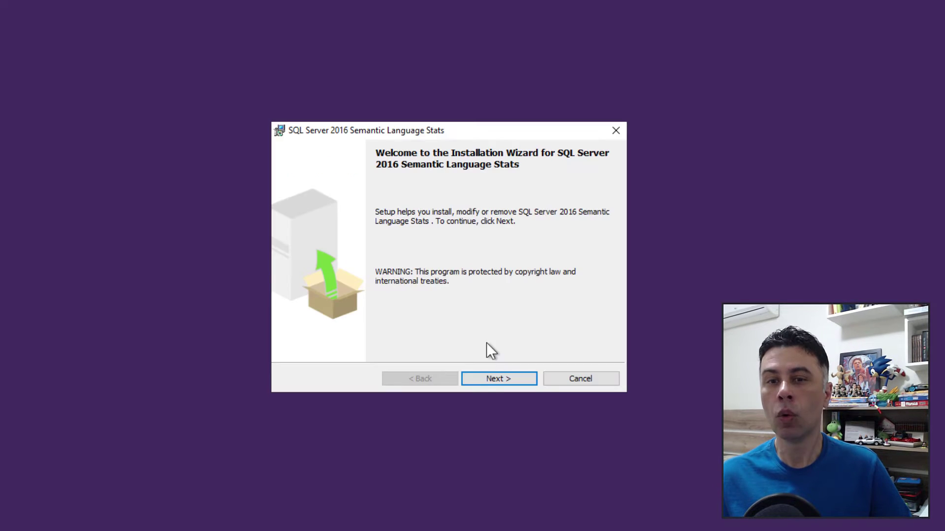
Install the Microsoft Semantic Language Database feature with the setup wizard, keeping the path C:\Program Files\Microsoft Semantic Language Database\.
{"action": "left_click", "coordinate": [498, 379]}
{"action": "left_click", "coordinate": [370, 331]}
{"action": "left_click", "coordinate": [485, 376]}
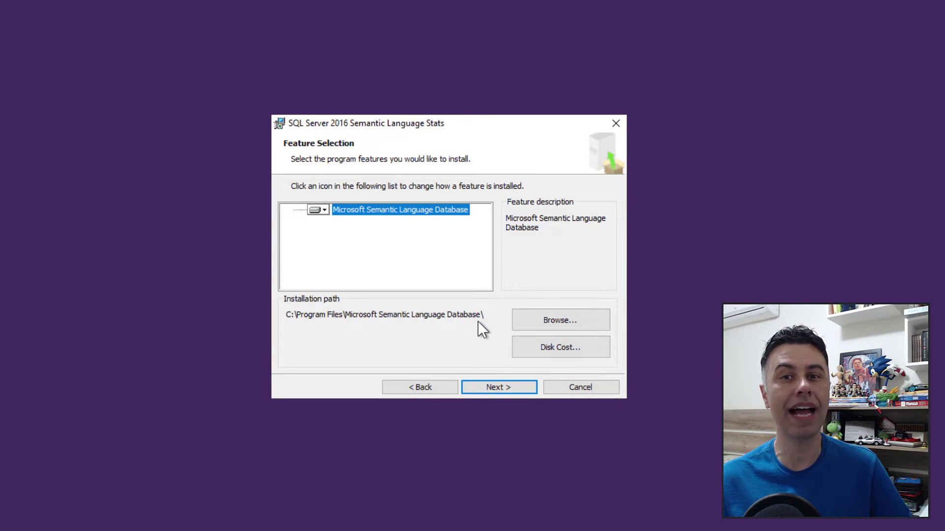
{"action": "left_click", "coordinate": [500, 388]}
{"action": "left_click", "coordinate": [494, 380]}
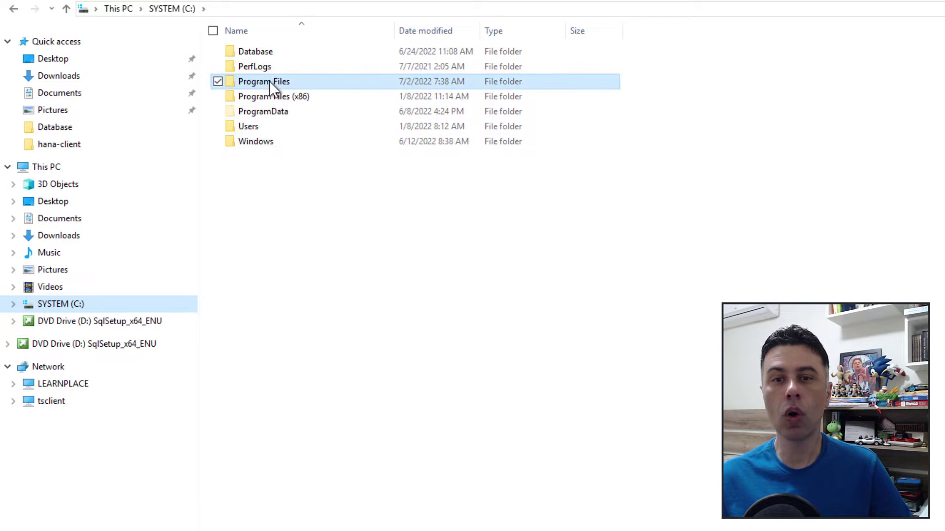
Copy semanticsDB.mdf and semanticsdb_log.ldf from Program Files\Microsoft Semantic Language Database into Microsoft SQL Server\MSSQL15.MSSQLSERVER\MSSQL\DATA.
{"action": "double_click", "coordinate": [269, 81]}
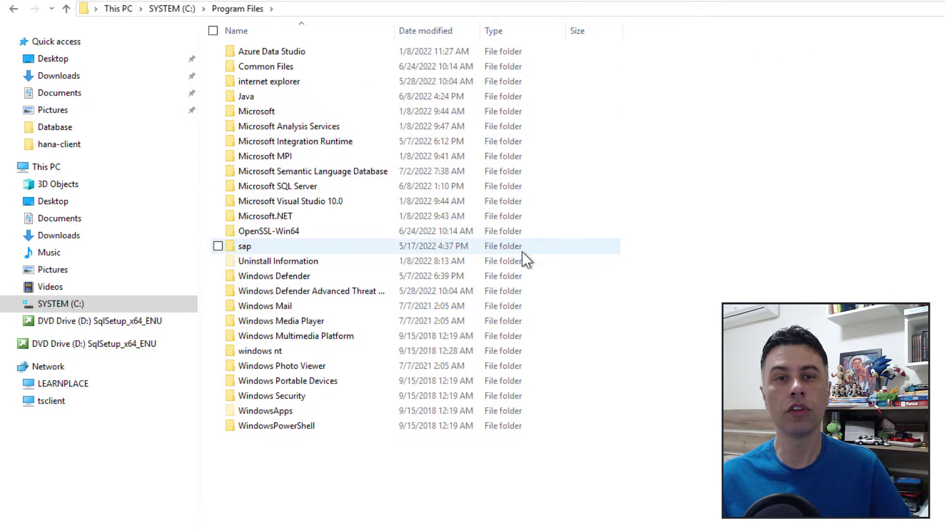
{"action": "double_click", "coordinate": [330, 172]}
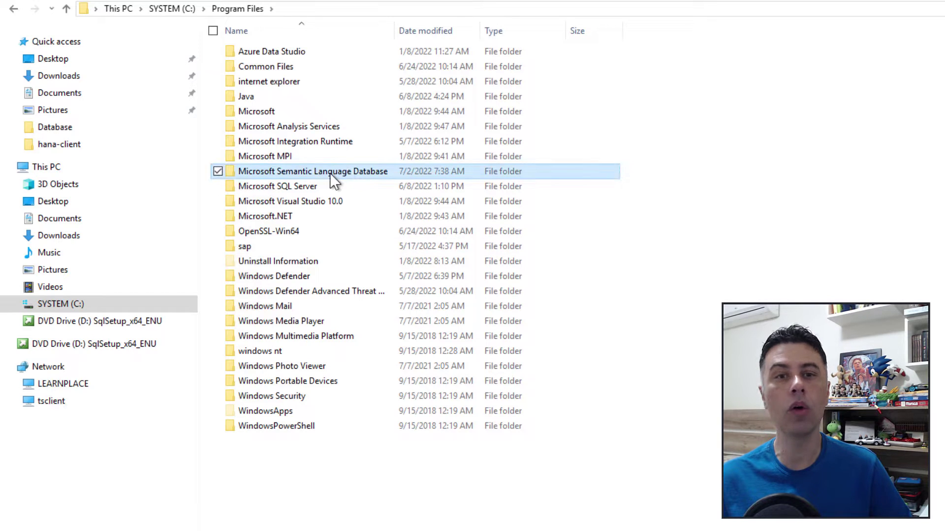
{"action": "left_click_drag", "start_coordinate": [550, 194], "coordinate": [345, 74]}
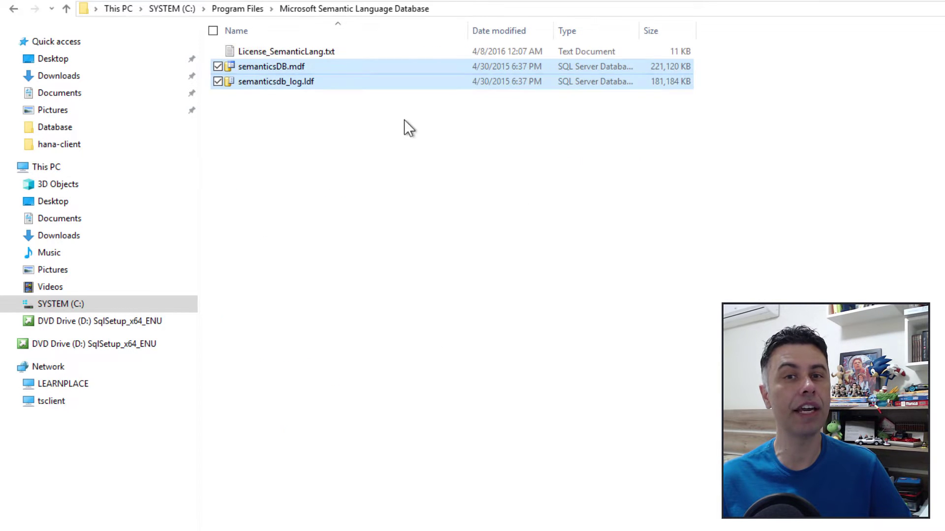
{"action": "left_click", "coordinate": [78, 303]}
{"action": "double_click", "coordinate": [291, 82]}
{"action": "double_click", "coordinate": [288, 186]}
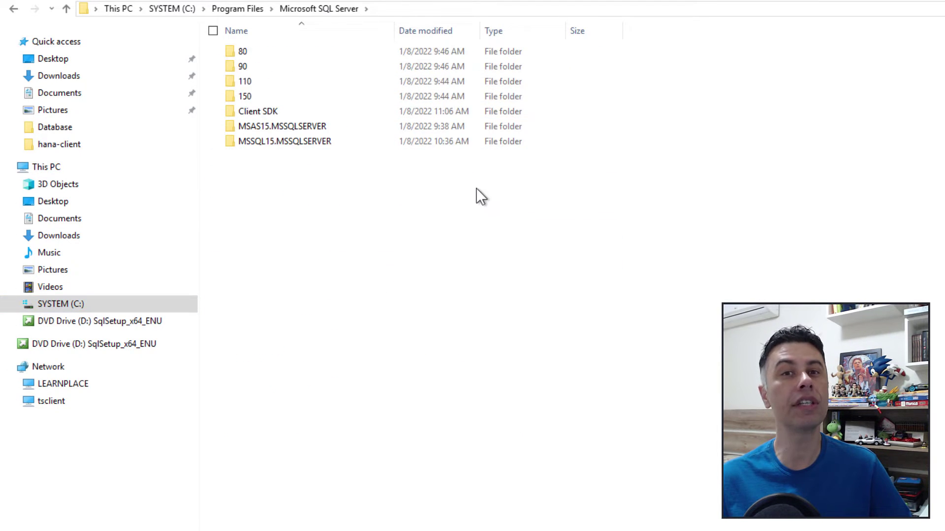
{"action": "double_click", "coordinate": [261, 140]}
{"action": "double_click", "coordinate": [233, 53]}
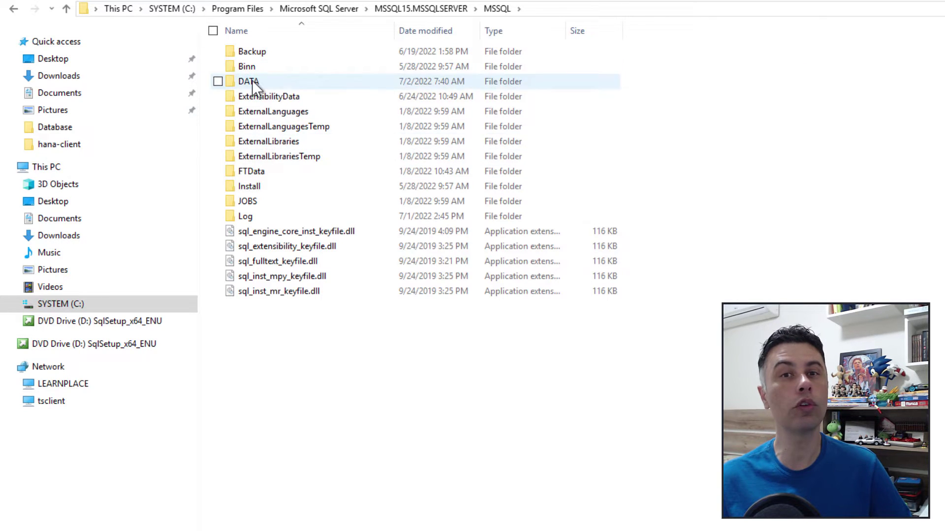
{"action": "double_click", "coordinate": [249, 82]}
{"action": "key", "text": "ctrl+v"}
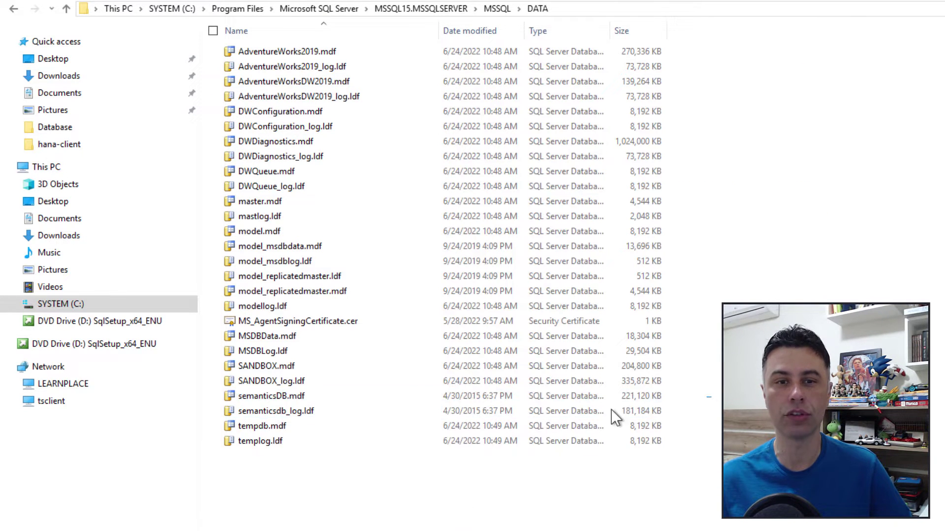
Switch to SQL Server Management Studio and run the CREATE DATABASE semanticsdb statement that attaches the two files in the DATA folder.
{"action": "key", "text": "alt+Tab"}
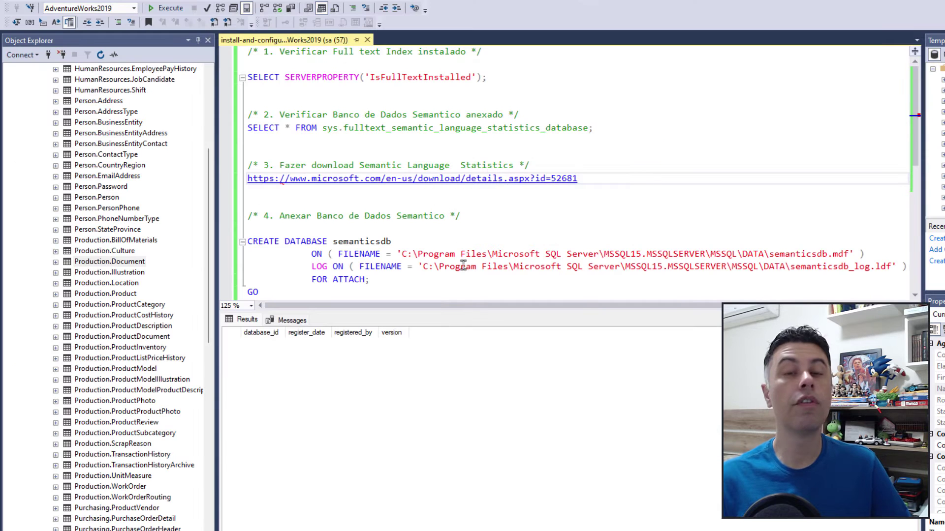
{"action": "left_click", "coordinate": [409, 283]}
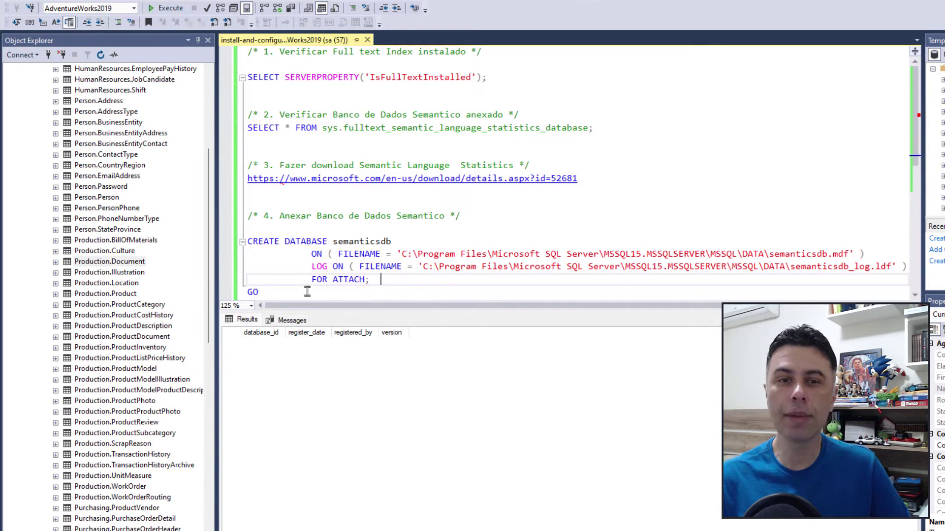
{"action": "left_click_drag", "start_coordinate": [333, 242], "coordinate": [394, 241]}
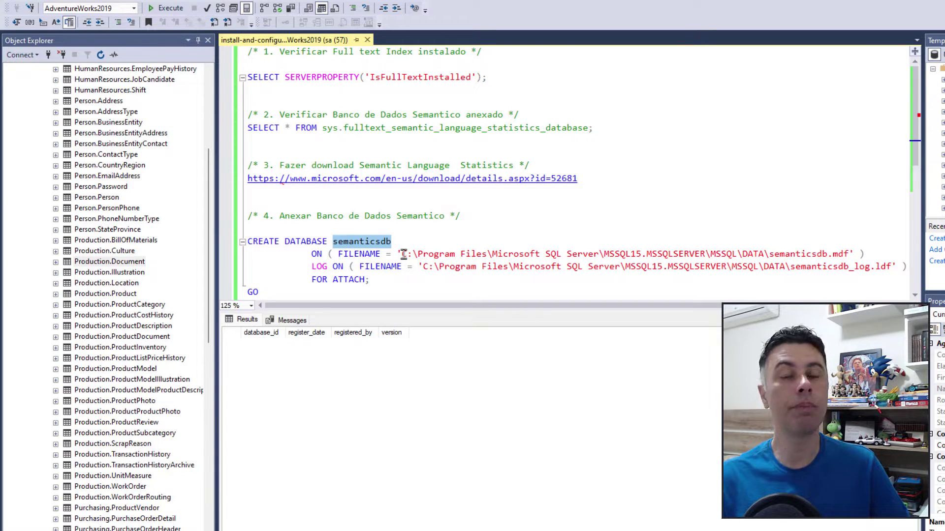
{"action": "left_click_drag", "start_coordinate": [403, 254], "coordinate": [765, 255]}
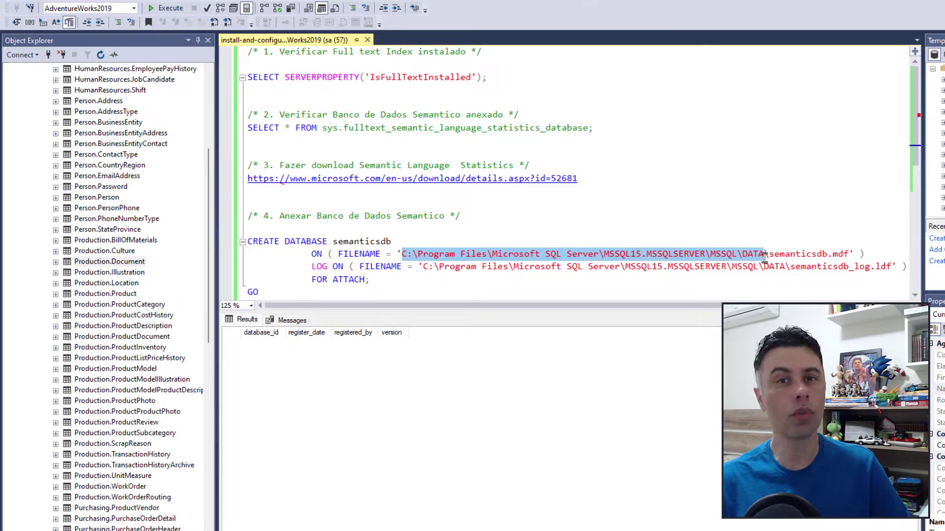
{"action": "left_click_drag", "start_coordinate": [423, 266], "coordinate": [785, 274]}
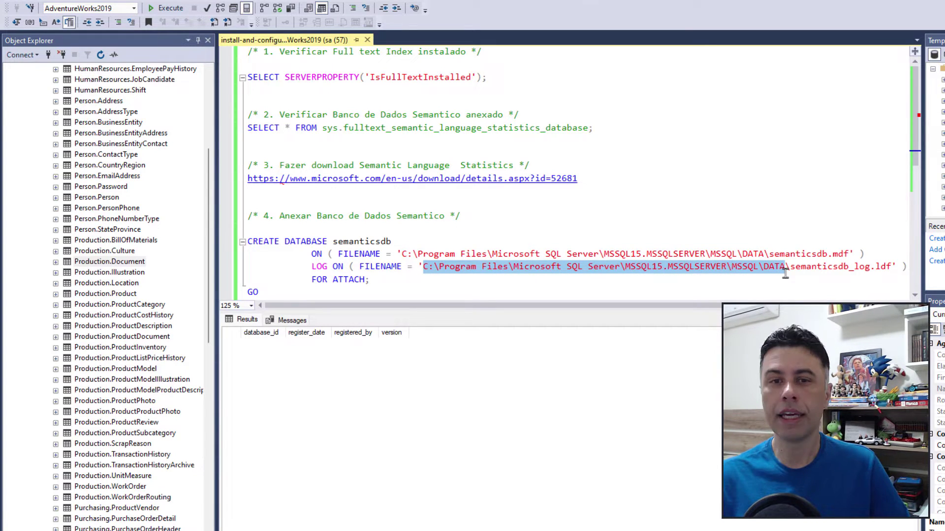
{"action": "left_click_drag", "start_coordinate": [311, 280], "coordinate": [366, 279]}
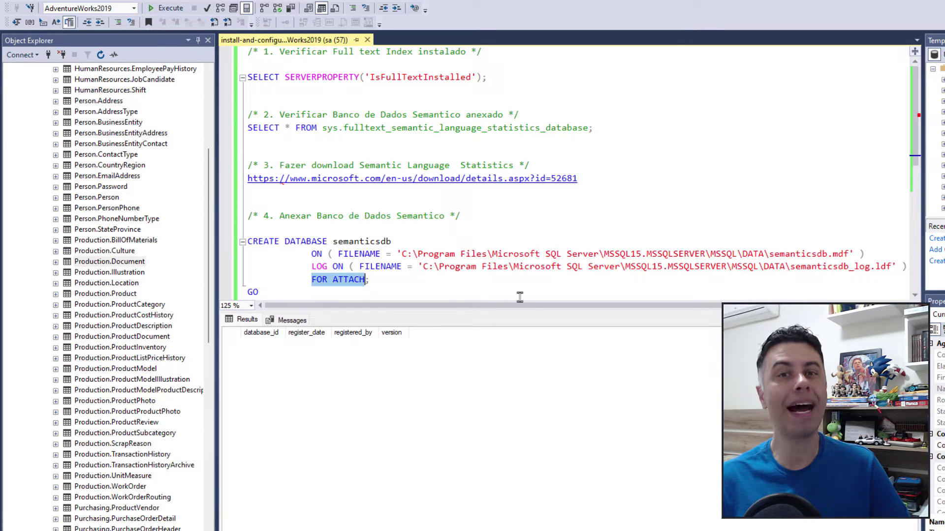
{"action": "left_click", "coordinate": [283, 291]}
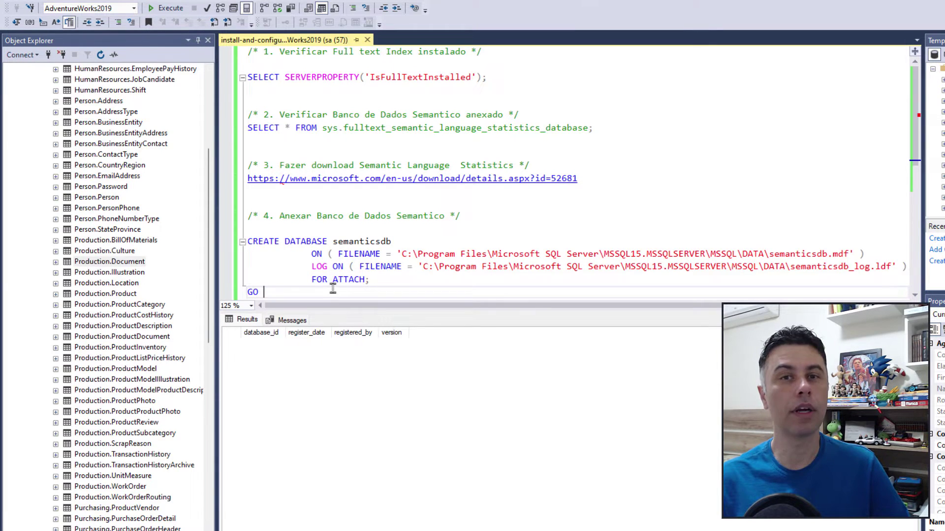
{"action": "left_click_drag", "start_coordinate": [335, 291], "coordinate": [250, 242]}
{"action": "left_click", "coordinate": [166, 8]}
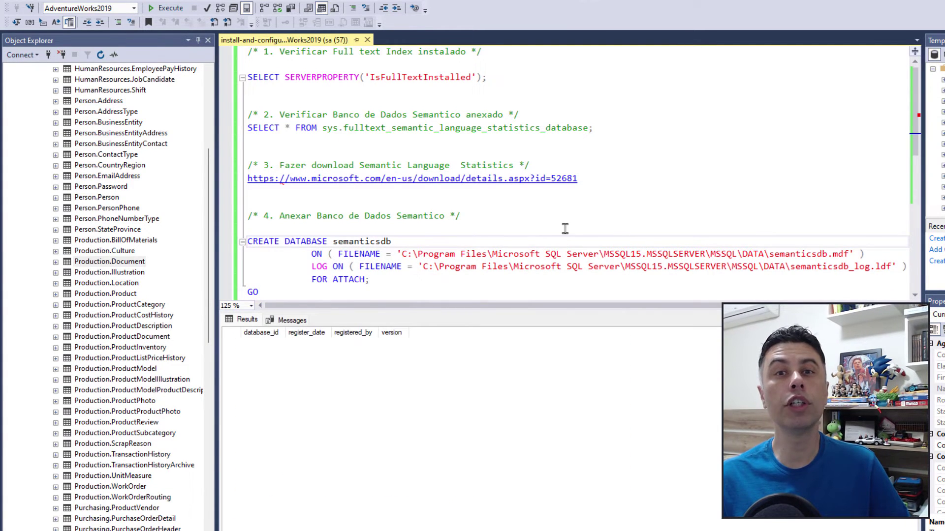
Register semanticsdb by running sp_fulltext_semantic_register_language_statistics_db from section 5 of the script.
{"action": "double_click", "coordinate": [355, 241]}
{"action": "scroll", "coordinate": [473, 232], "scroll_direction": "down", "scroll_amount": 2}
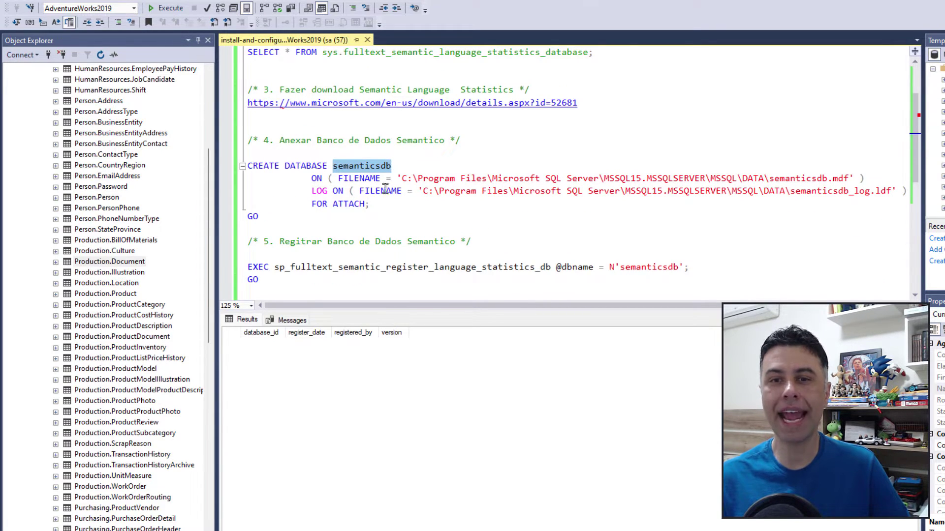
{"action": "double_click", "coordinate": [649, 268]}
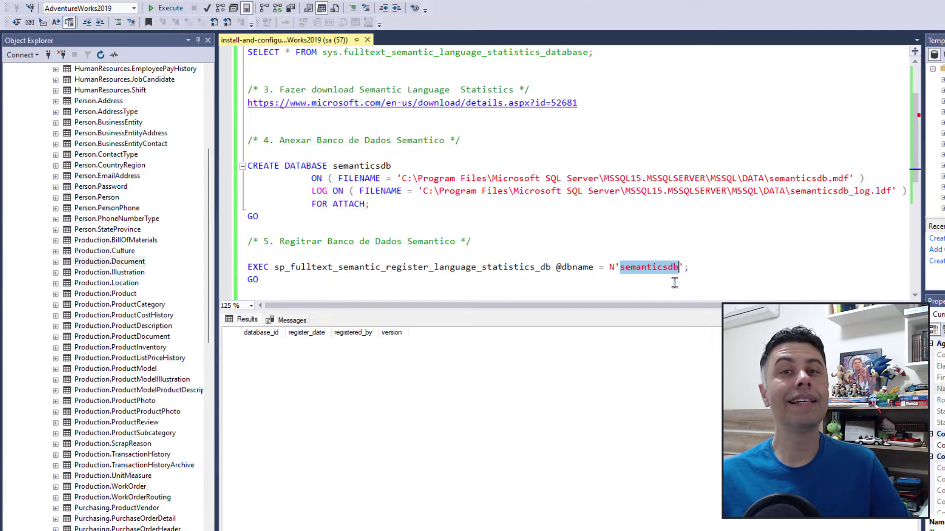
{"action": "left_click_drag", "start_coordinate": [314, 286], "coordinate": [247, 267]}
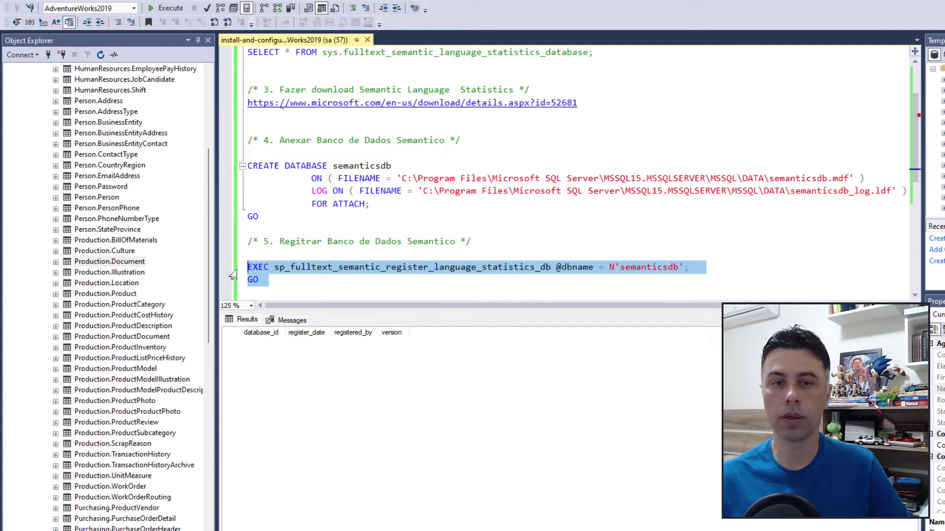
{"action": "left_click", "coordinate": [166, 8]}
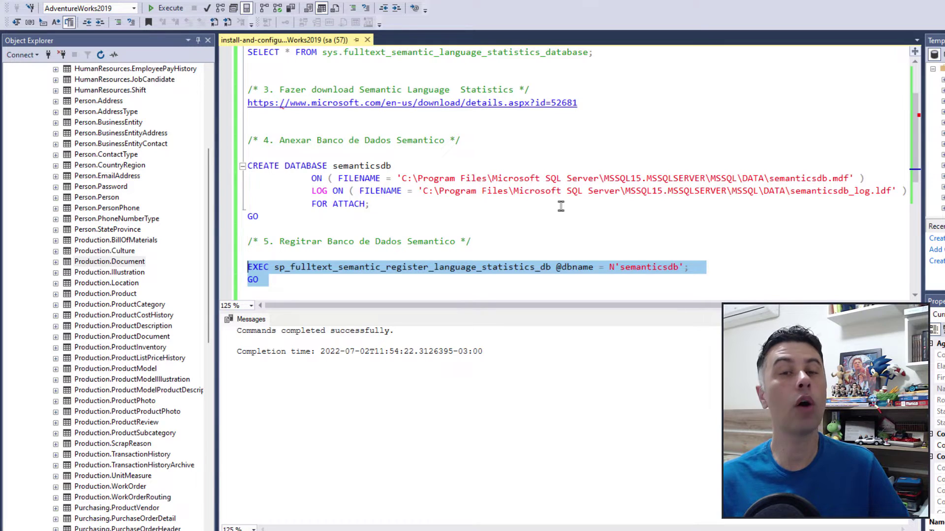
Rerun the sys.fulltext_semantic_language_statistics_database query to verify the registration of the semantic database.
{"action": "scroll", "coordinate": [561, 207], "scroll_direction": "up", "scroll_amount": 2}
{"action": "left_click_drag", "start_coordinate": [605, 128], "coordinate": [244, 129]}
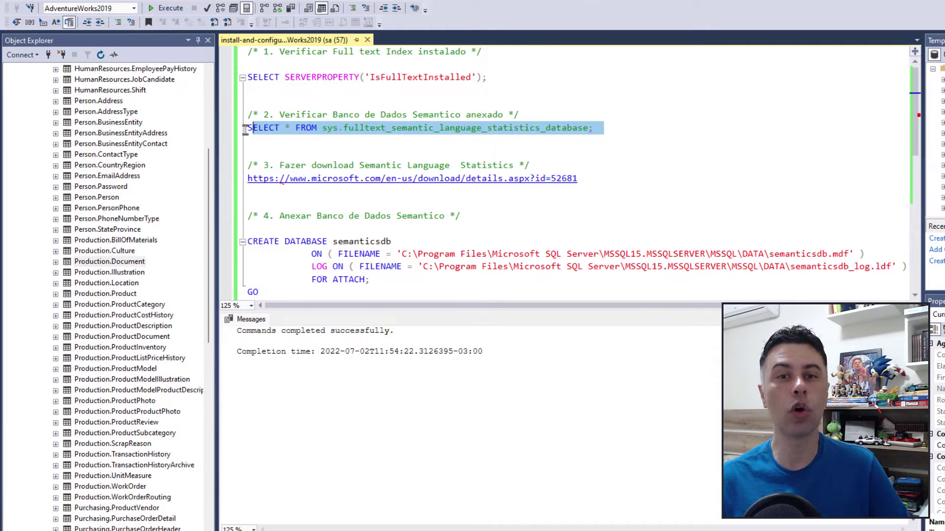
{"action": "left_click", "coordinate": [165, 12]}
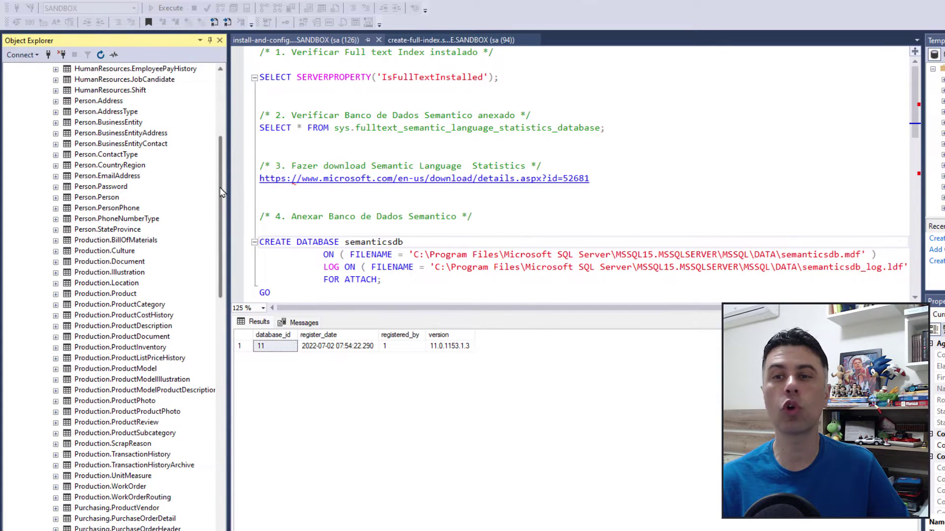
Query the top 1000 rows of dbo.SENADO_MATERIAS in the SANDBOX database and examine its rightmost columns, including Ementa and Autor.
{"action": "left_click_drag", "start_coordinate": [221, 192], "coordinate": [207, 120]}
{"action": "left_click", "coordinate": [32, 112]}
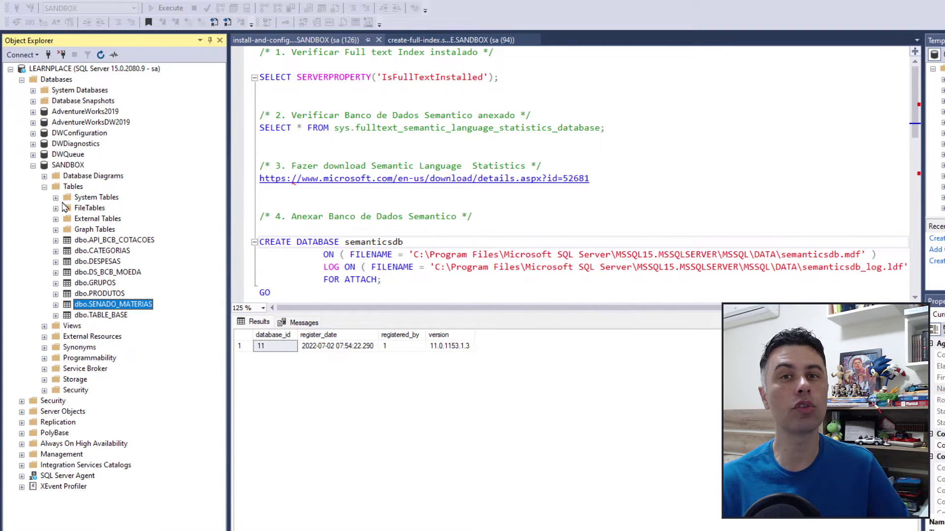
{"action": "left_click", "coordinate": [66, 166]}
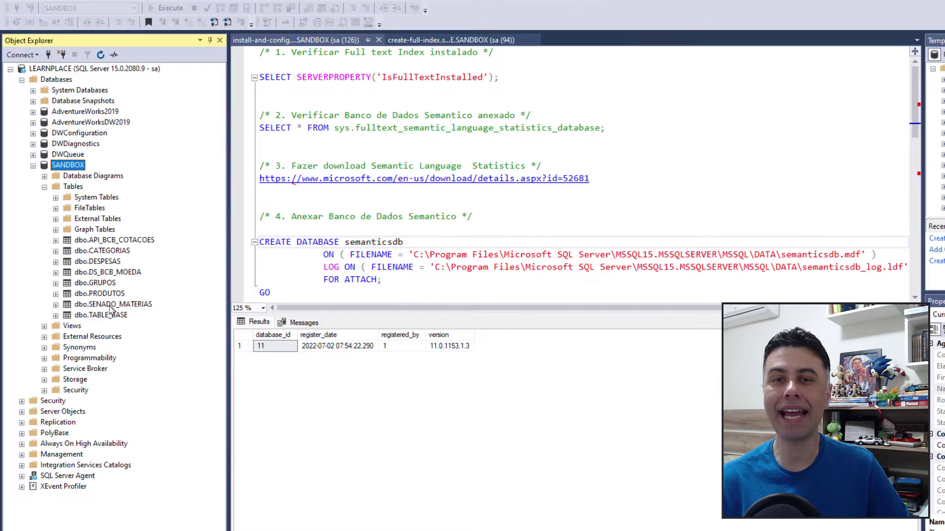
{"action": "right_click", "coordinate": [110, 305]}
{"action": "left_click", "coordinate": [162, 317]}
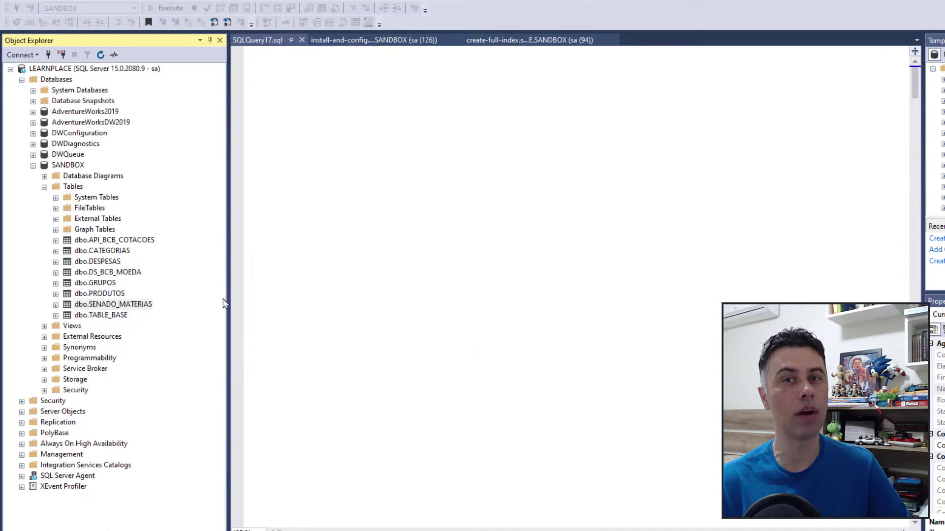
{"action": "left_click_drag", "start_coordinate": [457, 266], "coordinate": [448, 260]}
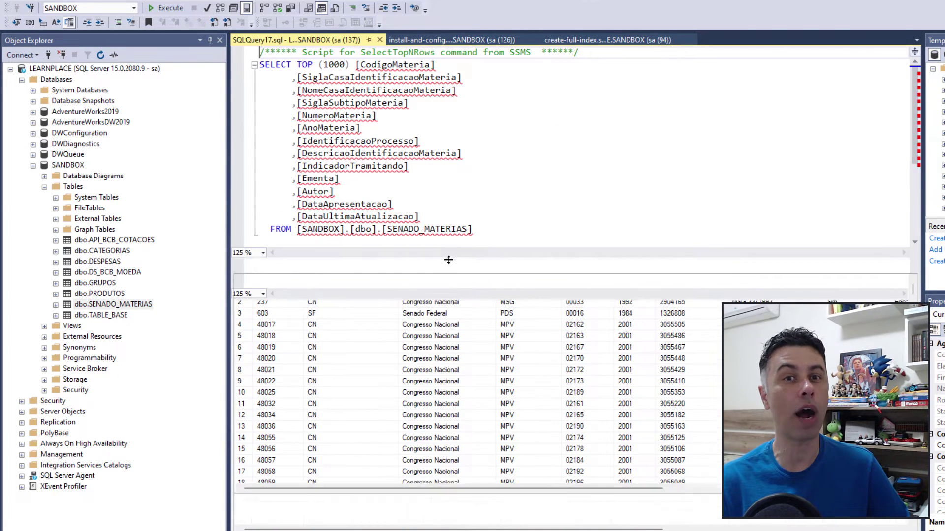
{"action": "left_click_drag", "start_coordinate": [389, 529], "coordinate": [624, 526]}
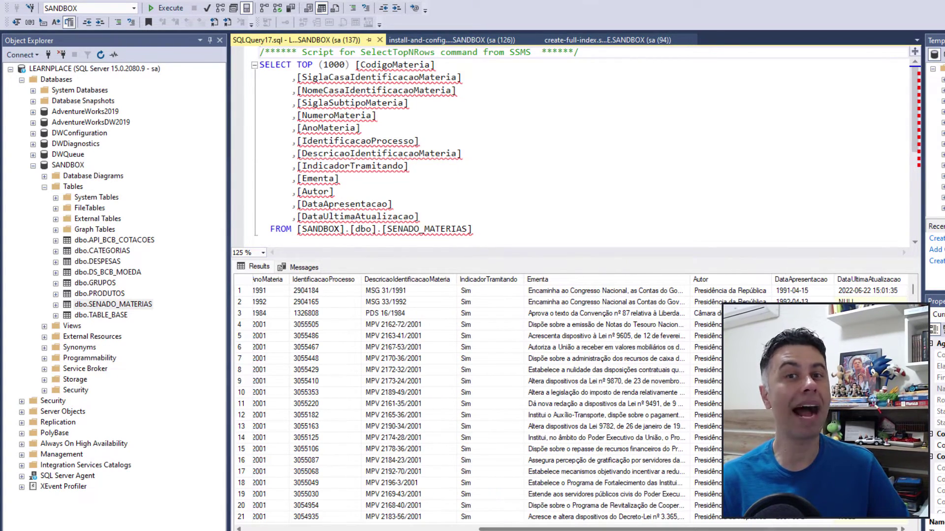
Highlight the Ementa column in the query results, and open the design of dbo.SENADO_MATERIAS to inspect its CodigoMateria key column.
{"action": "left_click", "coordinate": [600, 279]}
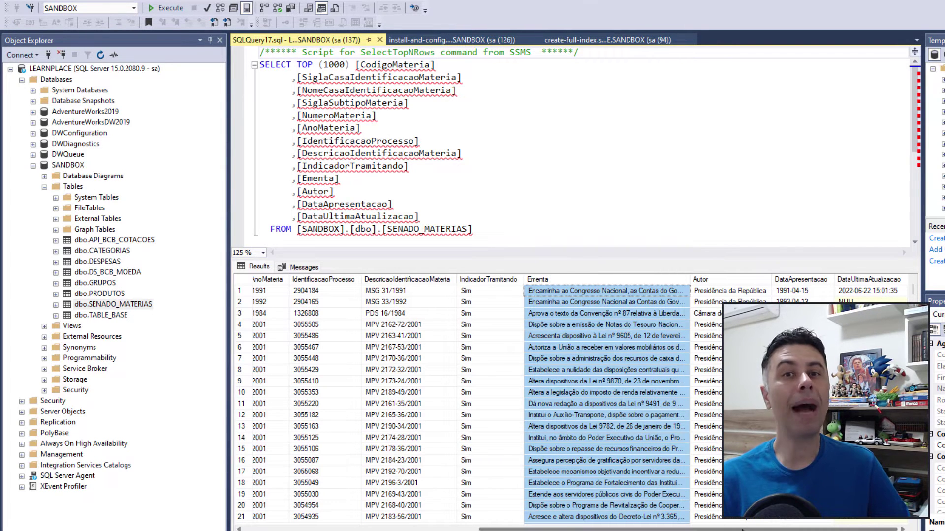
{"action": "left_click_drag", "start_coordinate": [742, 529], "coordinate": [502, 529]}
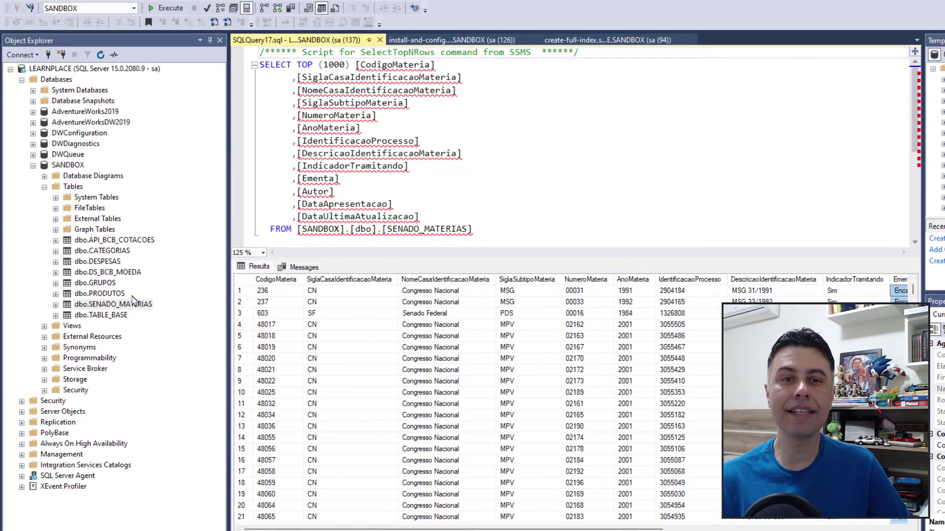
{"action": "right_click", "coordinate": [136, 303]}
{"action": "left_click", "coordinate": [150, 307]}
{"action": "left_click", "coordinate": [239, 52]}
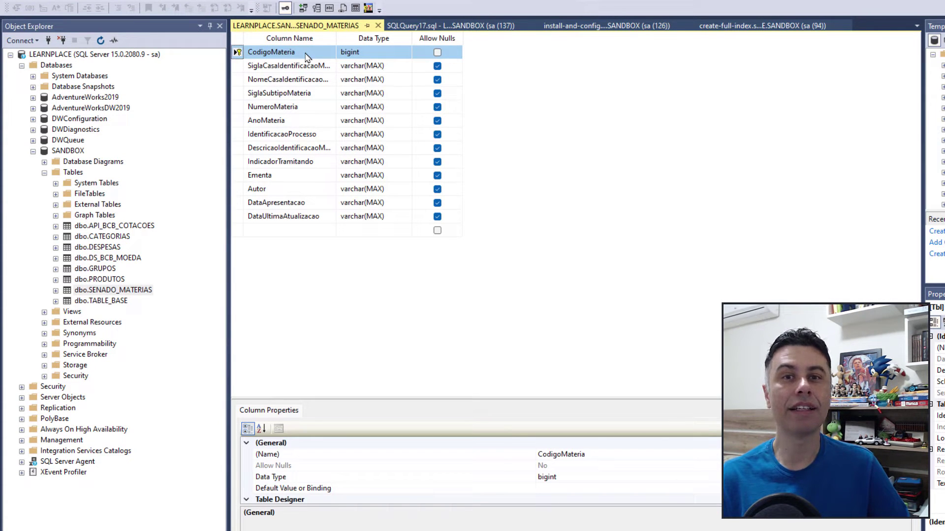
Expand the keys of dbo.SENADO_MATERIAS and select its primary key PK_SENADO_MATERIAS.
{"action": "left_click", "coordinate": [56, 291]}
{"action": "left_click", "coordinate": [67, 312]}
{"action": "left_click", "coordinate": [143, 323]}
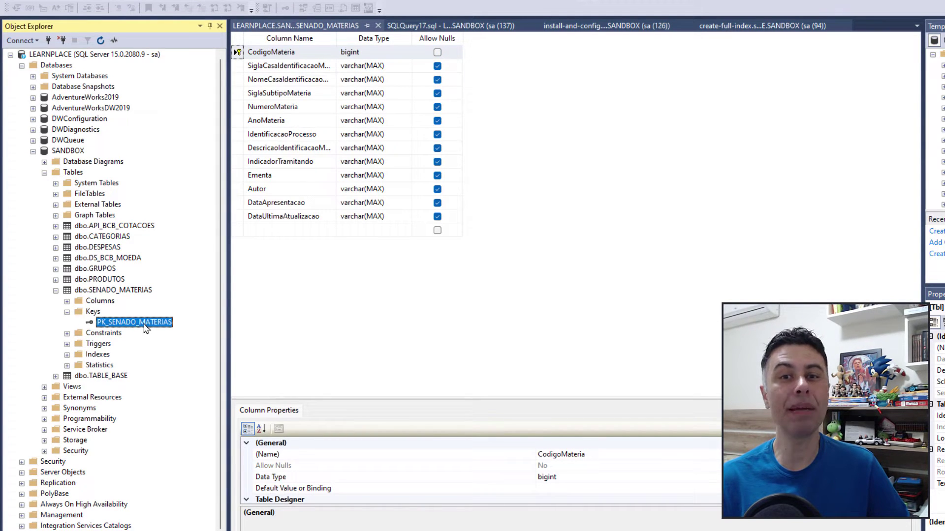
Start defining a full-text index on dbo.SENADO_MATERIAS, using PK_SENADO_MATERIAS as the unique index.
{"action": "right_click", "coordinate": [113, 291]}
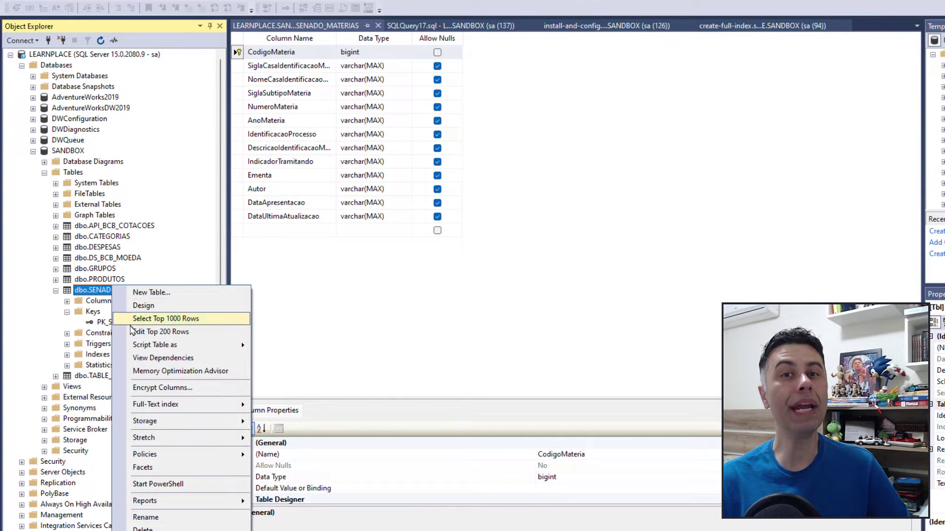
{"action": "mouse_move", "coordinate": [194, 409]}
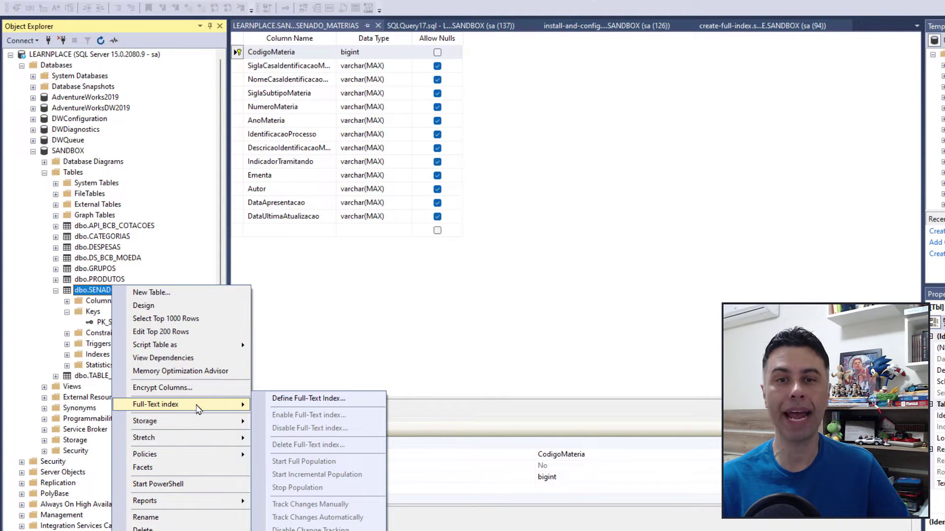
{"action": "left_click", "coordinate": [337, 399]}
{"action": "left_click_drag", "start_coordinate": [330, 97], "coordinate": [441, 93]}
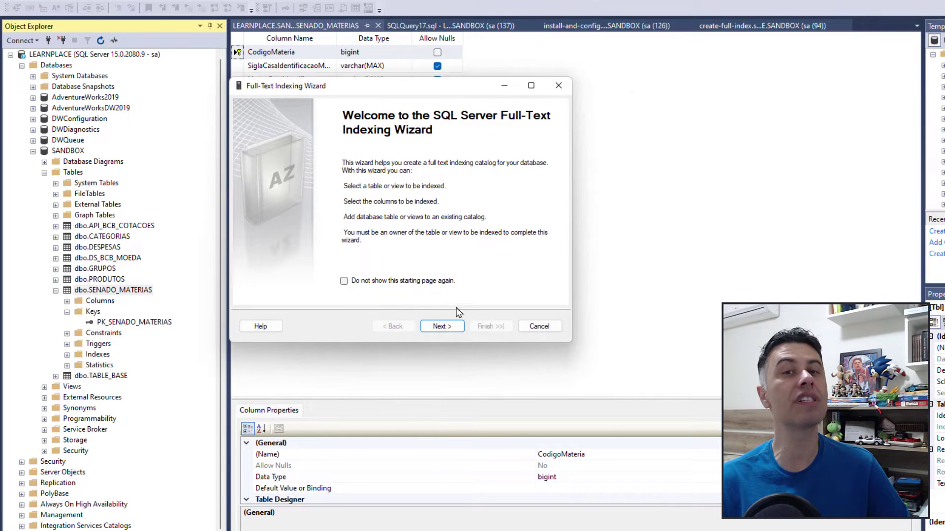
{"action": "left_click", "coordinate": [442, 326]}
{"action": "left_click", "coordinate": [463, 186]}
{"action": "left_click", "coordinate": [463, 186]}
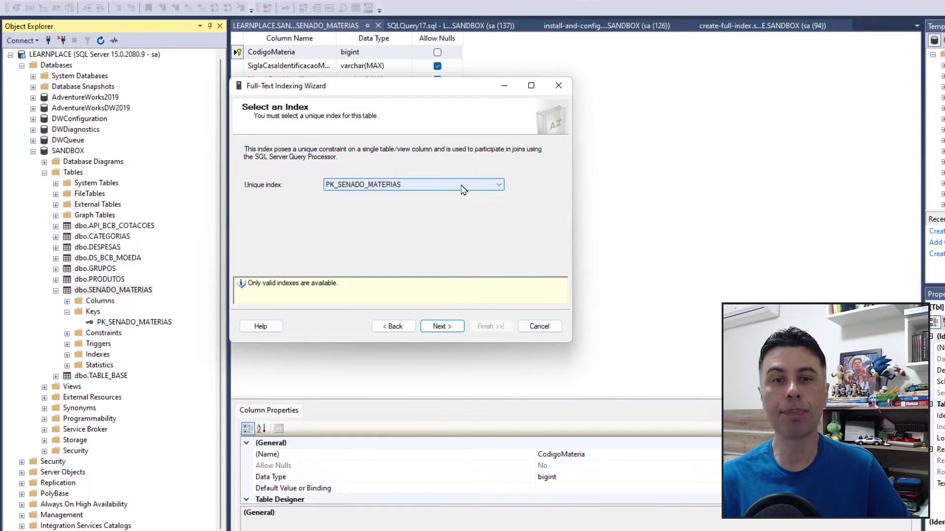
{"action": "left_click", "coordinate": [441, 327]}
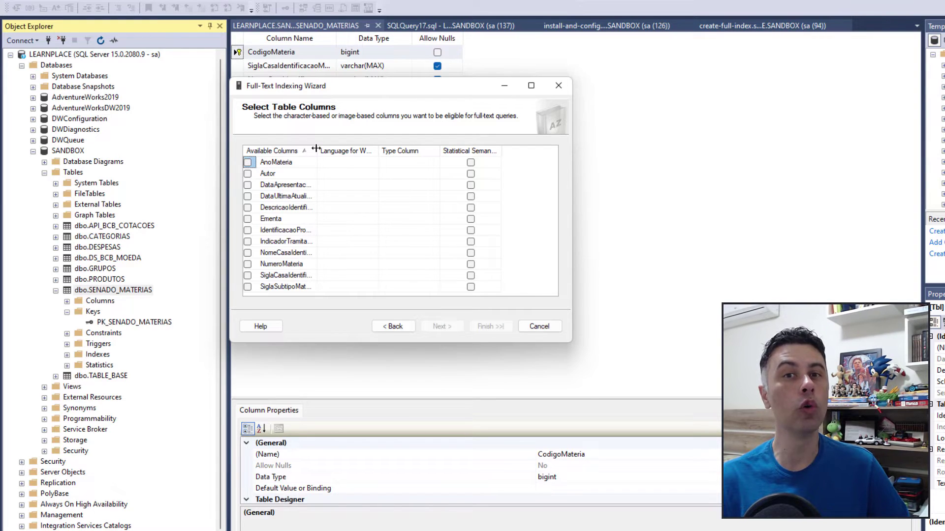
Include the Ementa column in the full-text index and set its word breaker language to Brazilian.
{"action": "left_click_drag", "start_coordinate": [316, 149], "coordinate": [354, 155]}
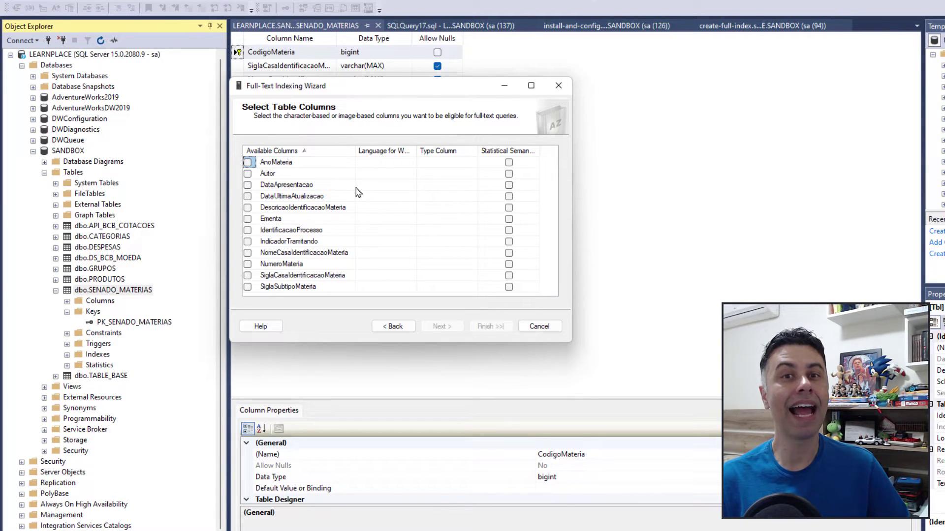
{"action": "left_click", "coordinate": [247, 220]}
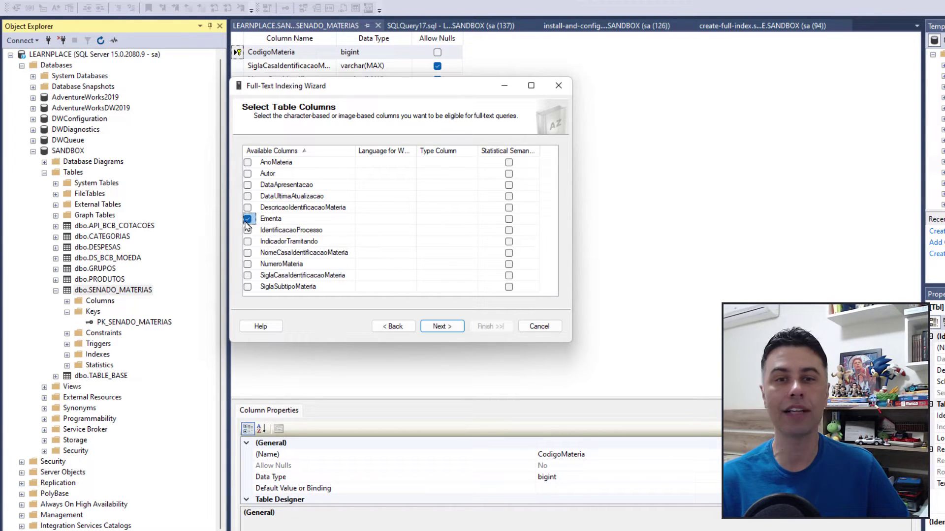
{"action": "left_click", "coordinate": [412, 220]}
{"action": "left_click", "coordinate": [411, 219]}
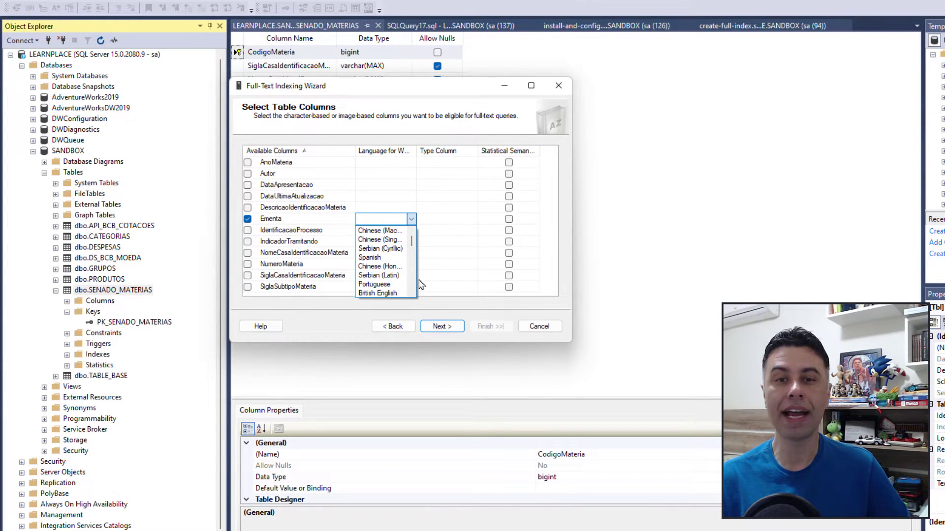
{"action": "key", "text": "b"}
{"action": "scroll", "coordinate": [389, 280], "scroll_direction": "down", "scroll_amount": 1}
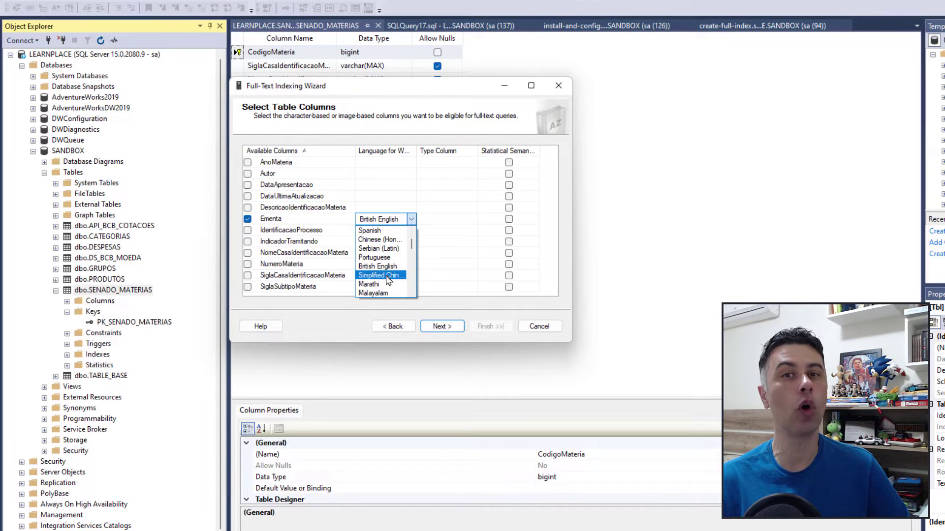
{"action": "scroll", "coordinate": [390, 277], "scroll_direction": "down", "scroll_amount": 1}
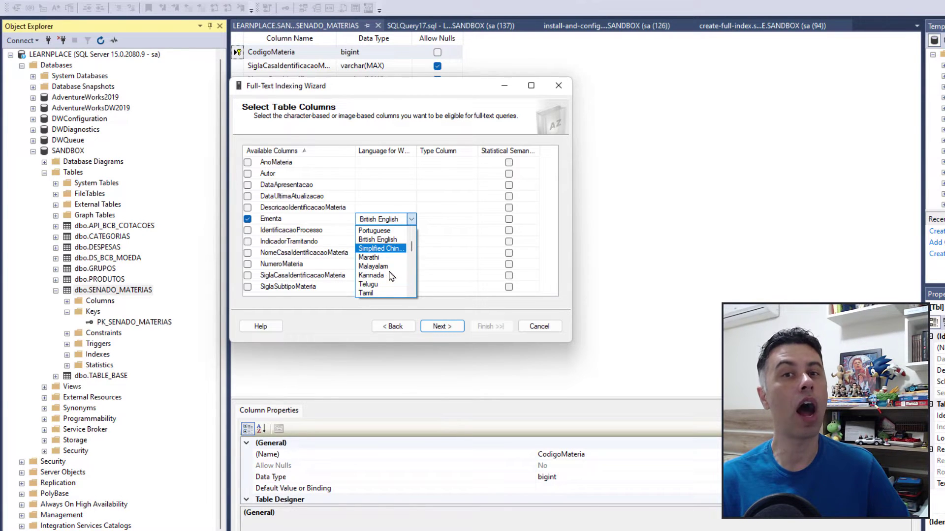
{"action": "scroll", "coordinate": [391, 277], "scroll_direction": "down", "scroll_amount": 2}
{"action": "scroll", "coordinate": [415, 260], "scroll_direction": "down", "scroll_amount": 2}
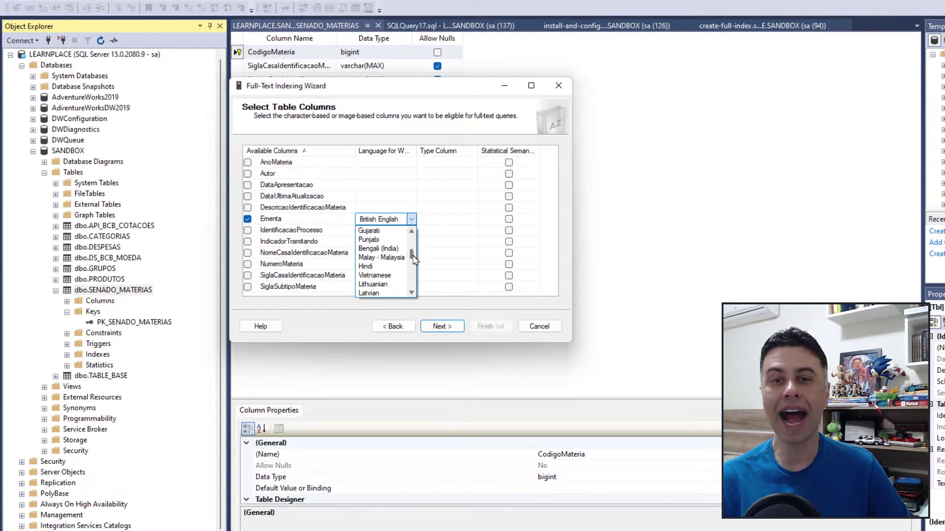
{"action": "left_click_drag", "start_coordinate": [415, 259], "coordinate": [411, 272]}
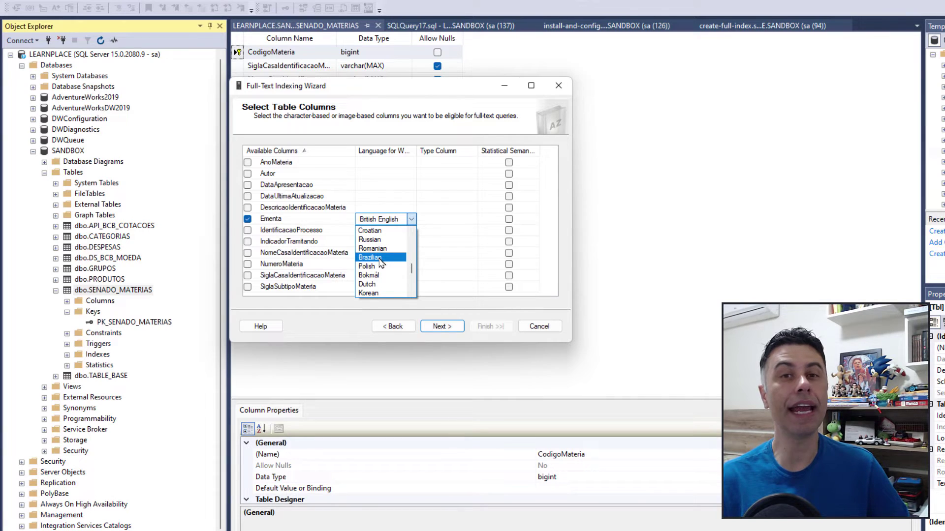
{"action": "left_click", "coordinate": [381, 258]}
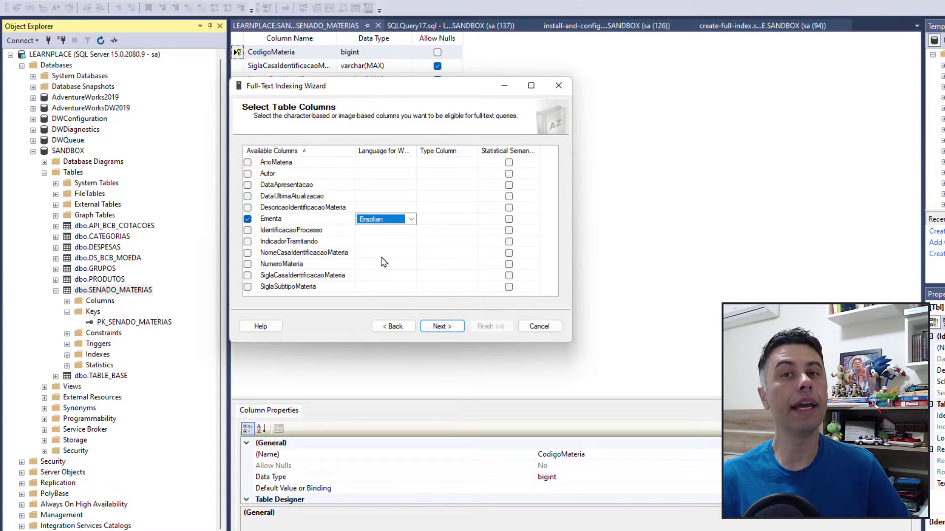
Enable statistical semantics for the Ementa column and accept automatic change tracking.
{"action": "left_click", "coordinate": [470, 220]}
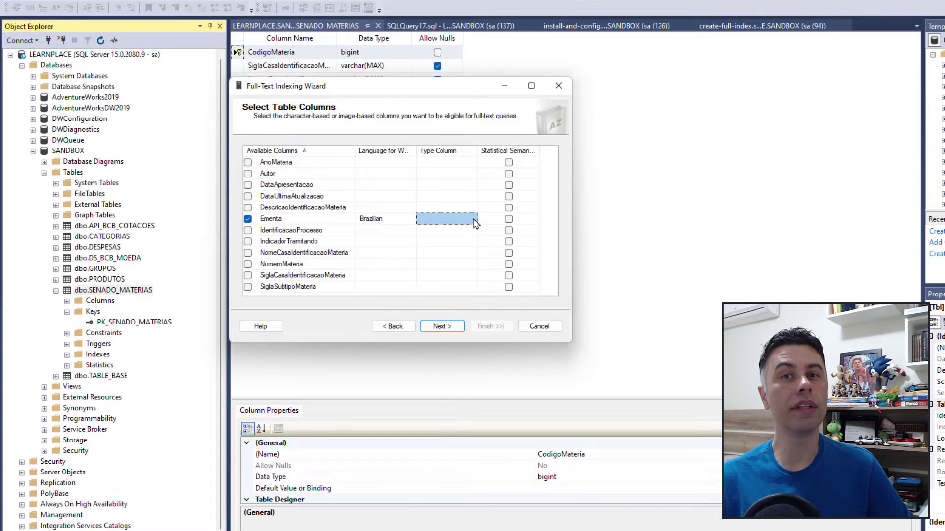
{"action": "left_click", "coordinate": [509, 220]}
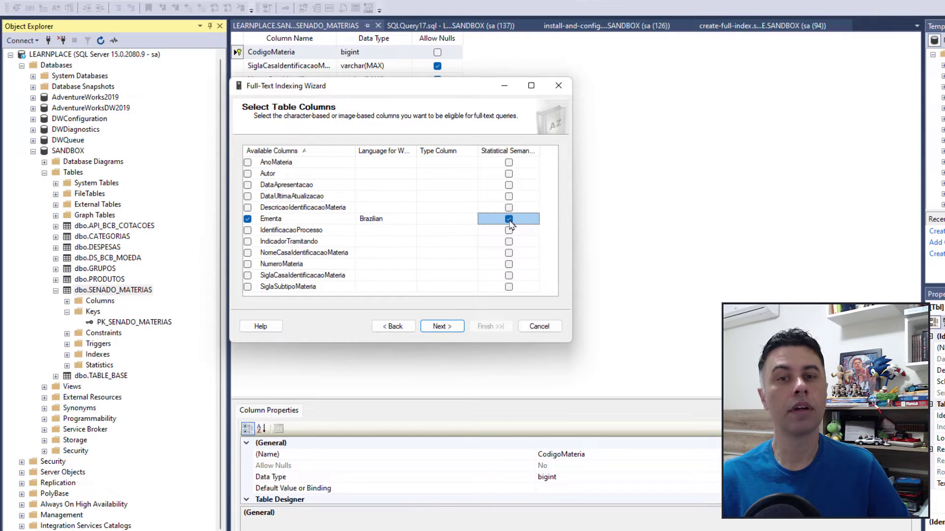
{"action": "left_click", "coordinate": [440, 327]}
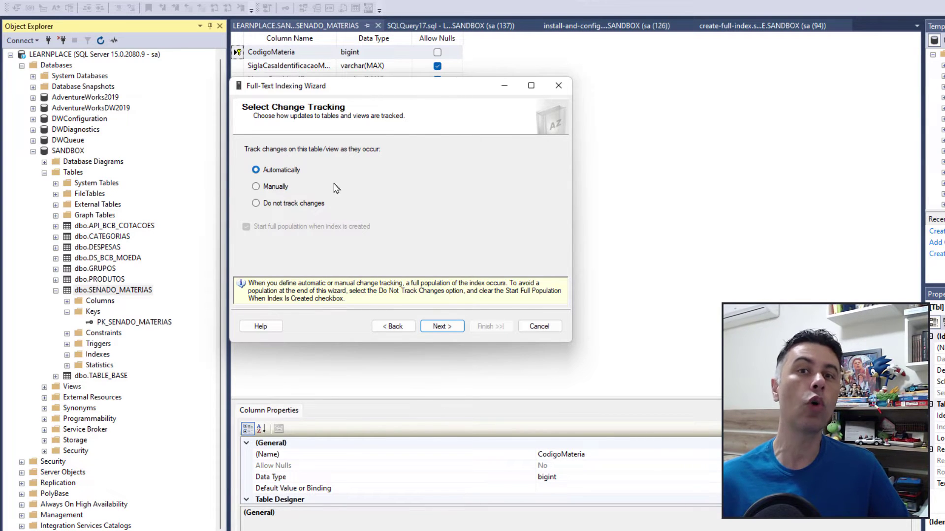
{"action": "left_click", "coordinate": [440, 326]}
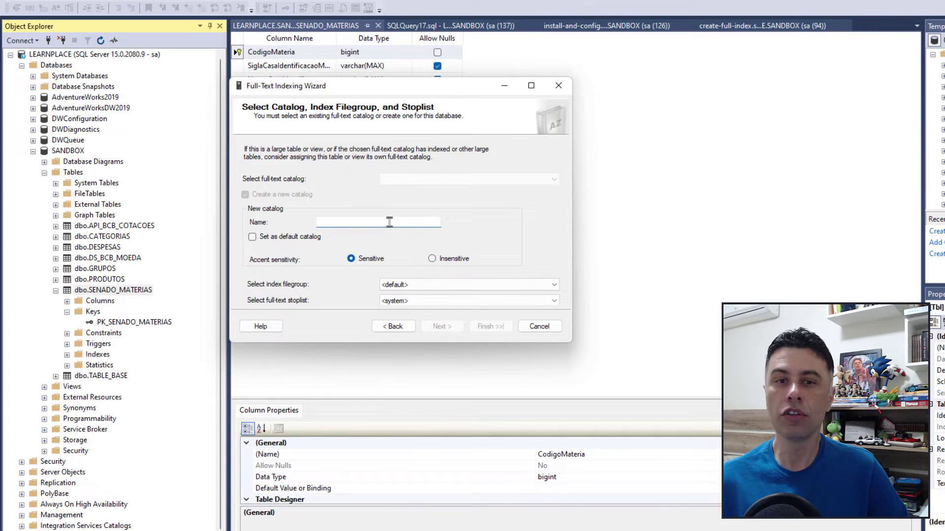
Name the new full-text catalog Senado_Catalog, make it accent insensitive and keep the system stoplist.
{"action": "type", "text": "S"}
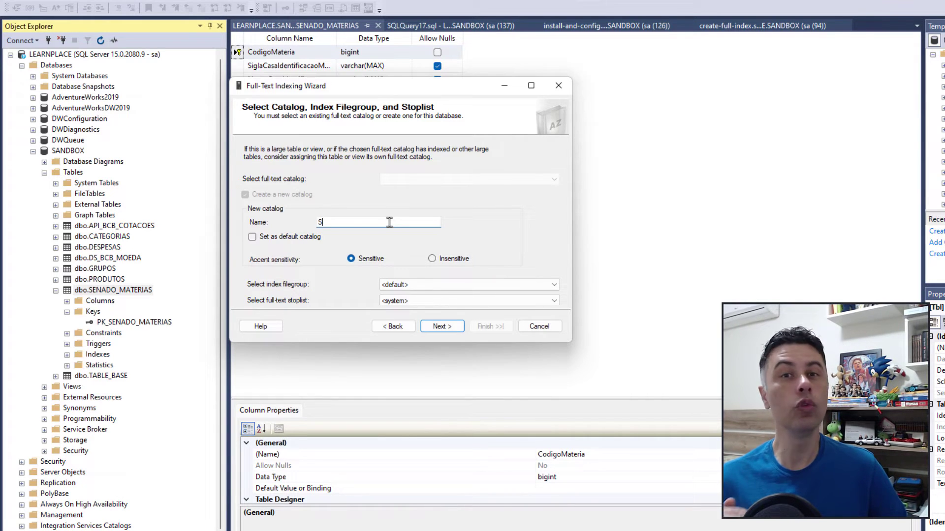
{"action": "type", "text": "enado_Catalog"}
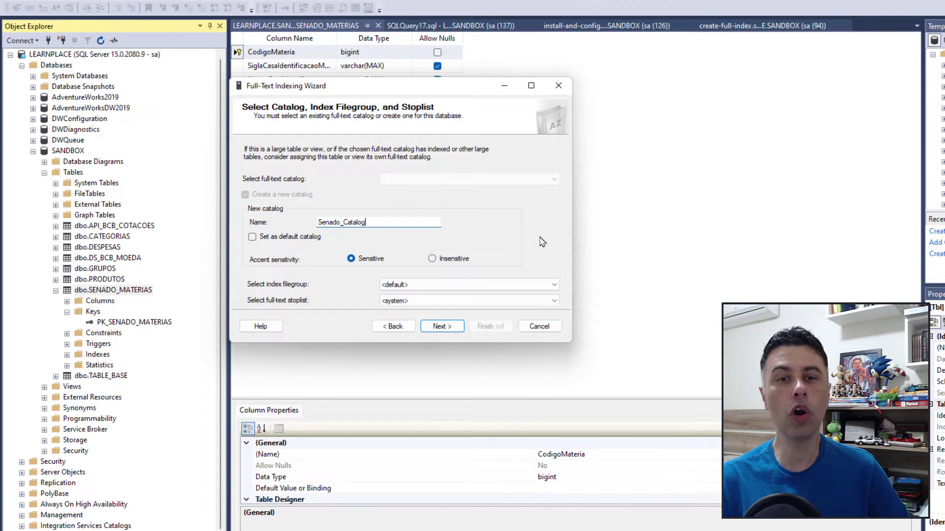
{"action": "left_click", "coordinate": [432, 260]}
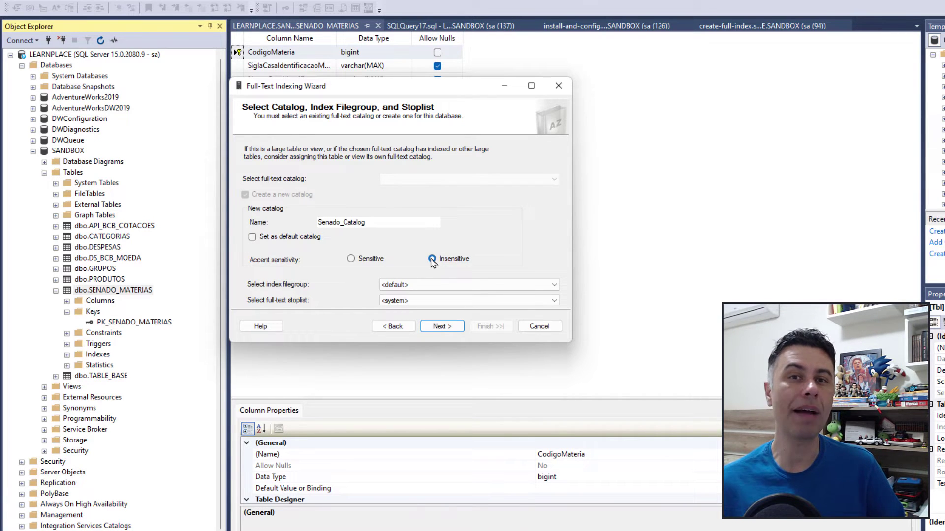
{"action": "left_click", "coordinate": [554, 301]}
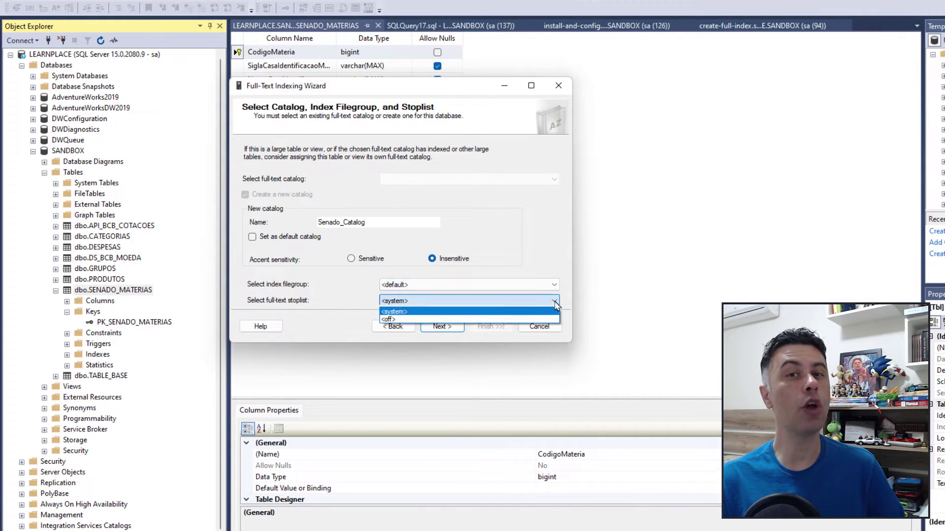
{"action": "left_click", "coordinate": [442, 326]}
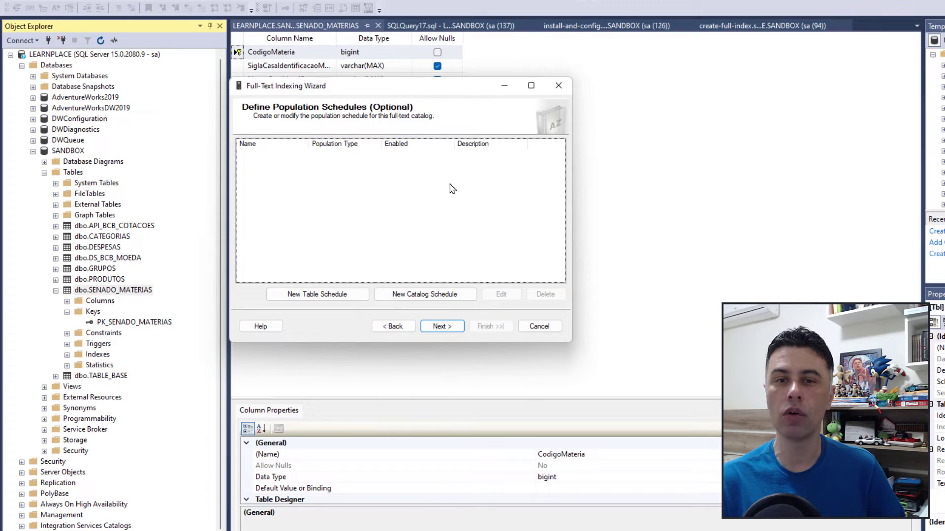
Create the full-text index without population schedules, and close the table design and the top 1000 rows query.
{"action": "left_click", "coordinate": [442, 326]}
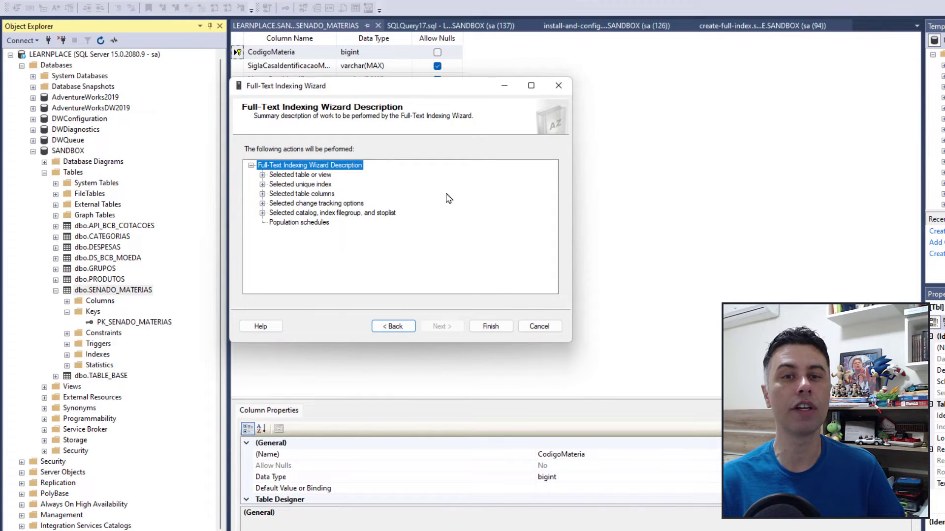
{"action": "left_click", "coordinate": [490, 326]}
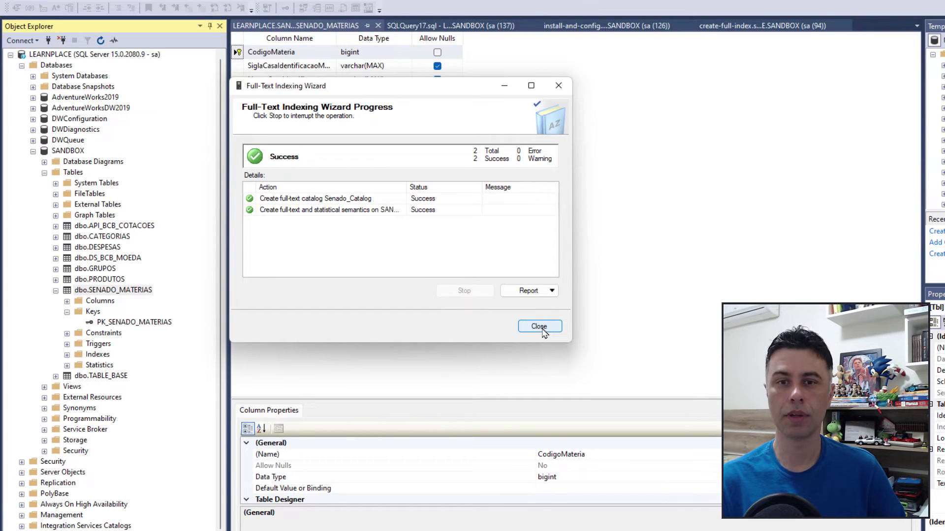
{"action": "left_click", "coordinate": [540, 327]}
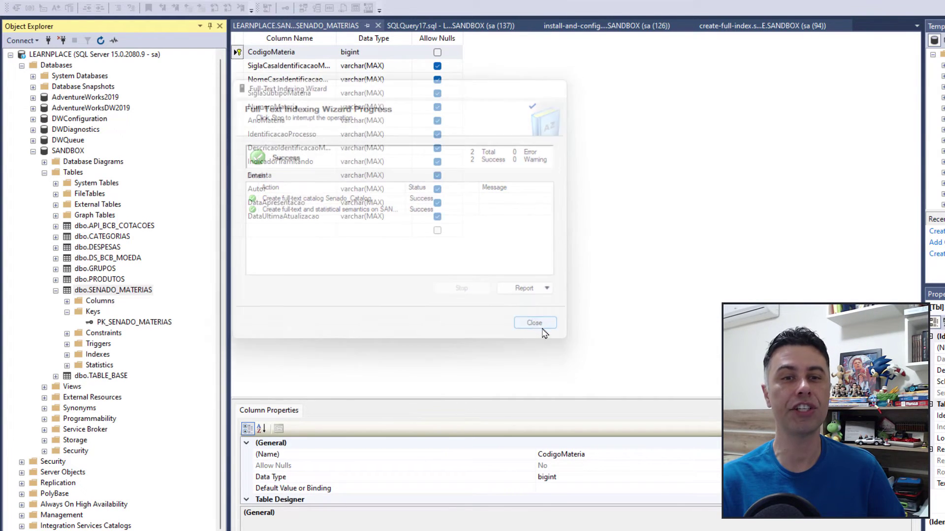
{"action": "left_click", "coordinate": [379, 26]}
{"action": "left_click", "coordinate": [380, 40]}
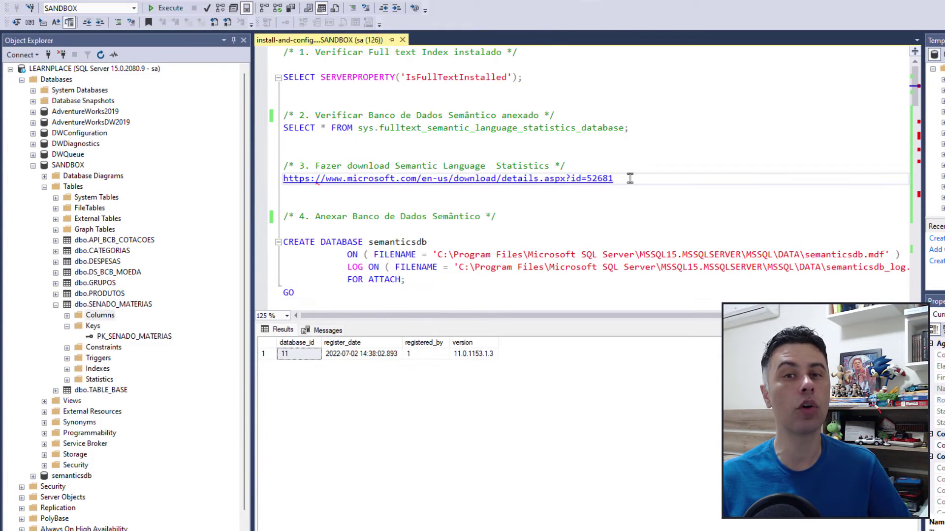
Set the OBJECT_ID argument in the section 6 semantic extraction check to 'SENADO_MATERIAS' and run that query.
{"action": "scroll", "coordinate": [424, 115], "scroll_direction": "down", "scroll_amount": 10}
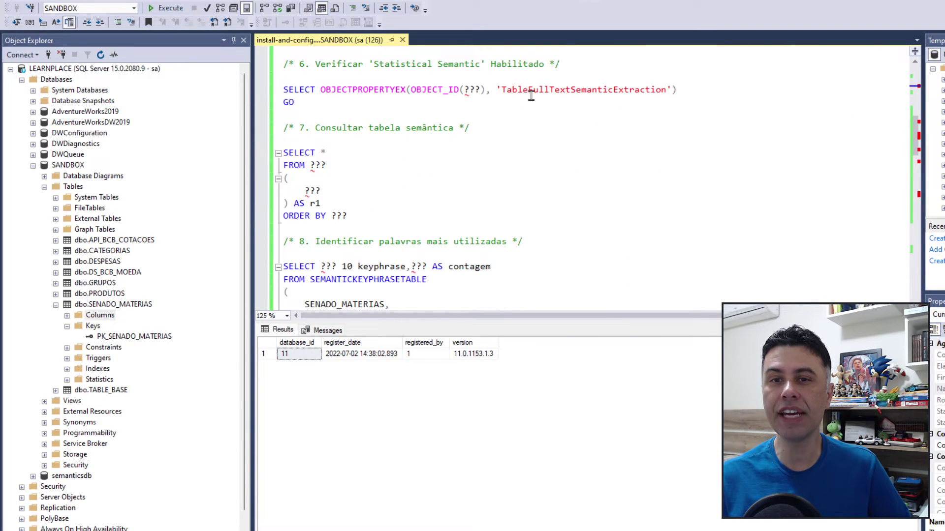
{"action": "left_click_drag", "start_coordinate": [464, 90], "coordinate": [481, 92]}
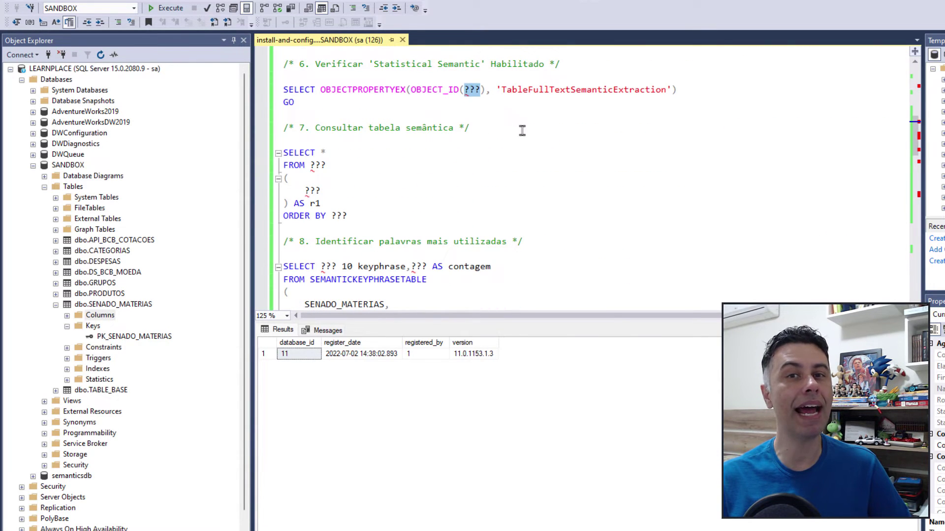
{"action": "type", "text": "'SENA'"}
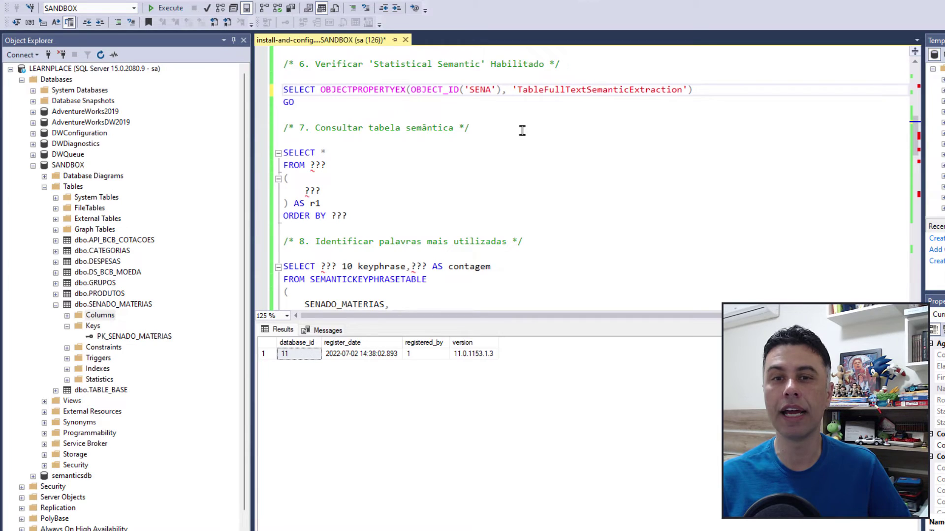
{"action": "type", "text": "DO"}
{"action": "type", "text": "_MATERIAS"}
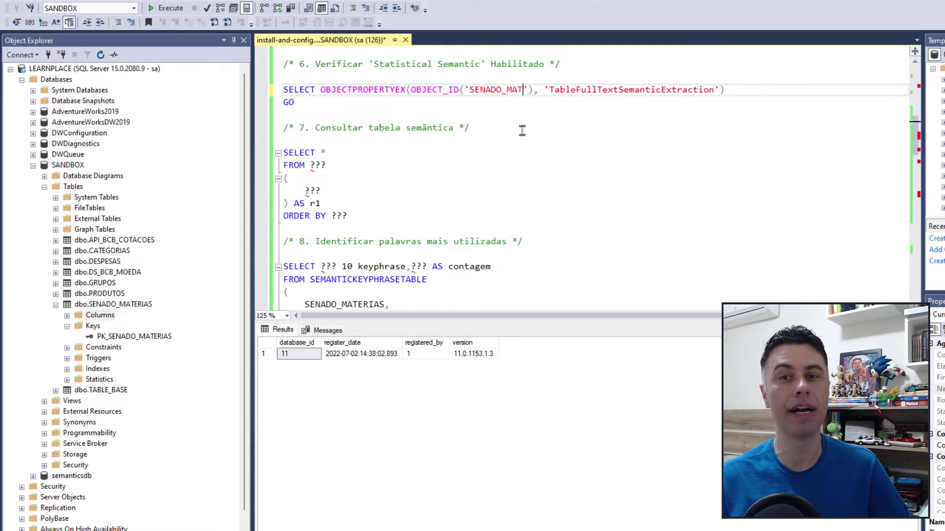
{"action": "left_click_drag", "start_coordinate": [585, 105], "coordinate": [278, 92]}
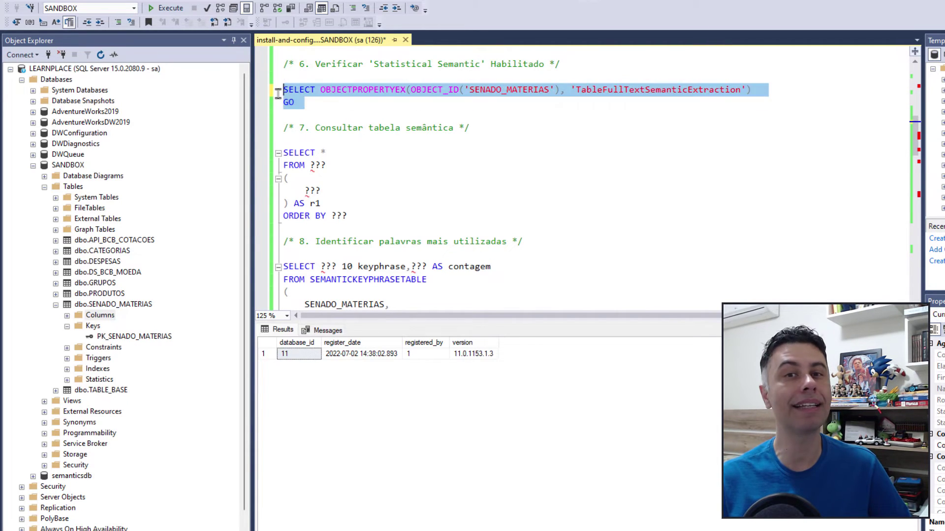
{"action": "left_click", "coordinate": [166, 8]}
{"action": "left_click", "coordinate": [301, 363]}
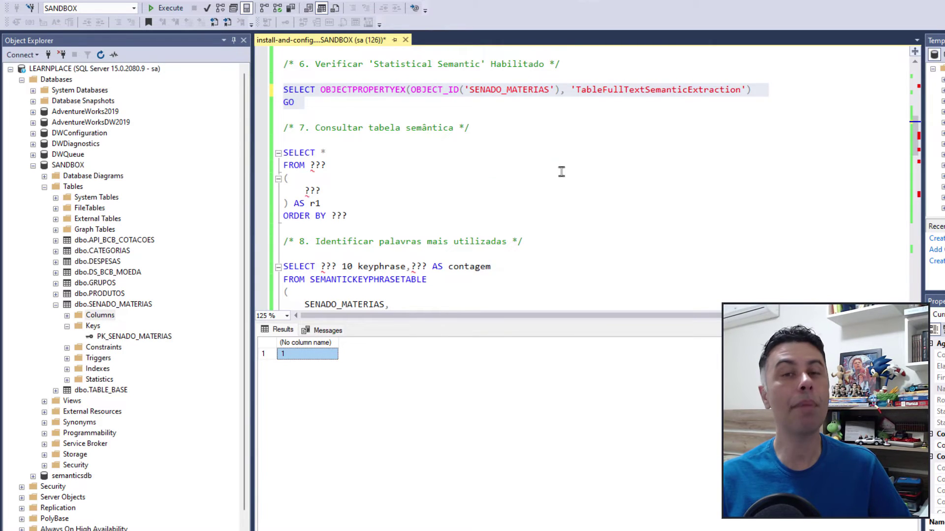
Replace the FROM placeholder in the section 7 query with the SEMANTICKEYPHRASETABLE function.
{"action": "left_click_drag", "start_coordinate": [916, 148], "coordinate": [916, 159]}
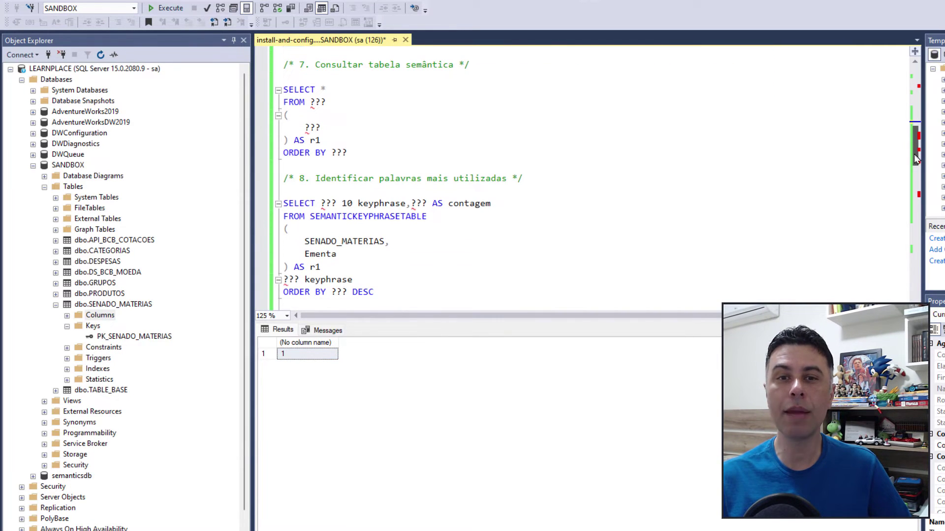
{"action": "left_click", "coordinate": [335, 90]}
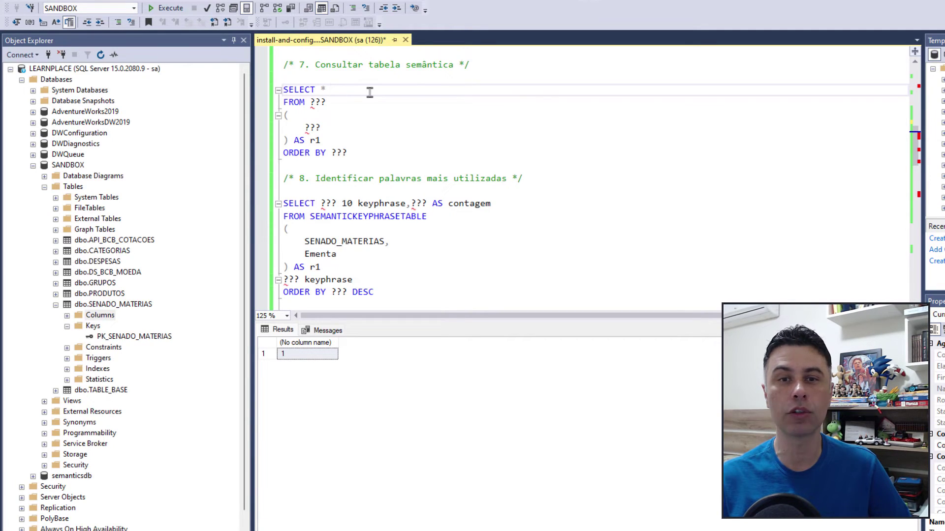
{"action": "double_click", "coordinate": [325, 102]}
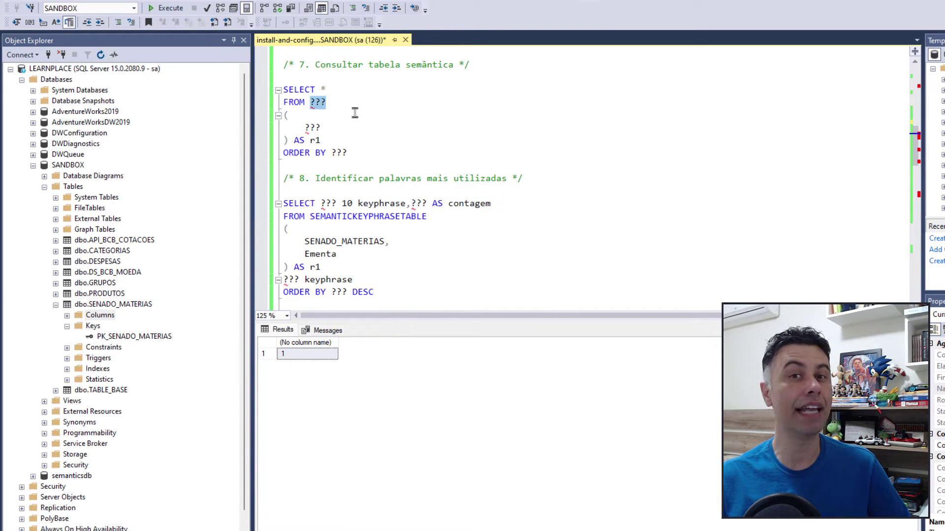
{"action": "type", "text": "SEMANTICKEYPHR"}
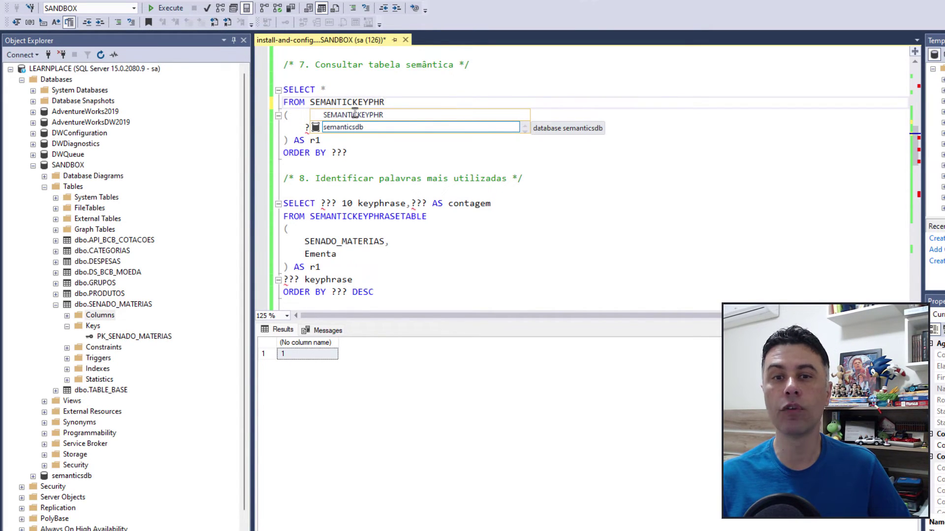
{"action": "type", "text": "ASETABLE"}
{"action": "key", "text": "Escape"}
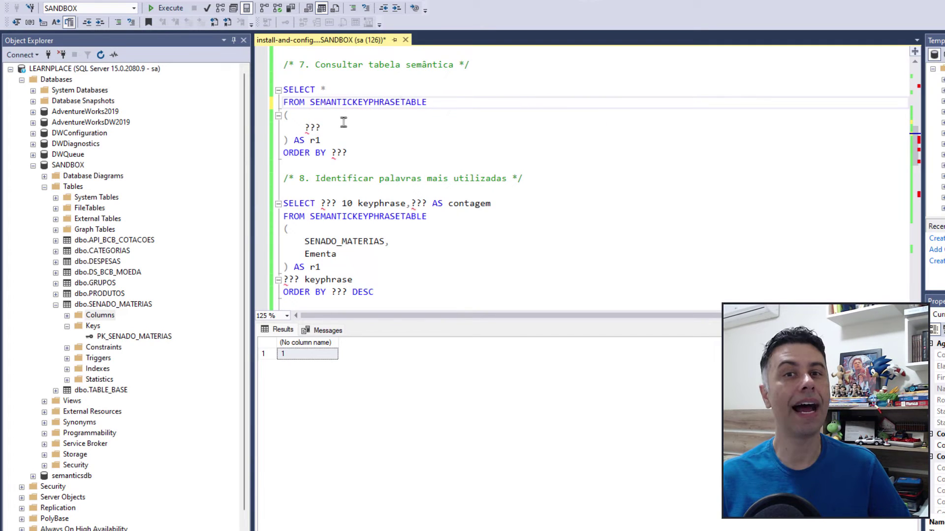
Replace the function's argument placeholder in the section 7 query with SENADO_MATERIAS and Ementa on separate lines.
{"action": "double_click", "coordinate": [312, 128]}
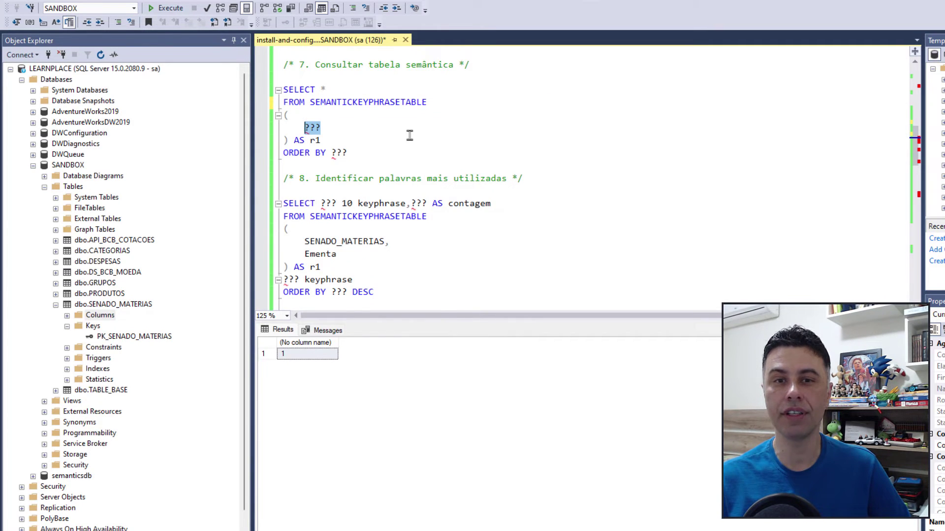
{"action": "type", "text": "SENADO_MATERIAS"}
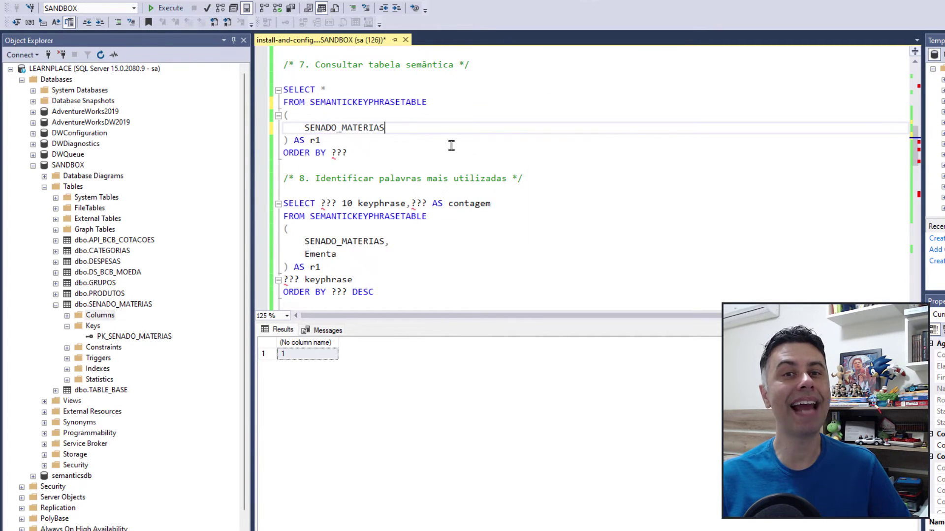
{"action": "type", "text": ","}
{"action": "key", "text": "Return"}
{"action": "type", "text": "Ementa"}
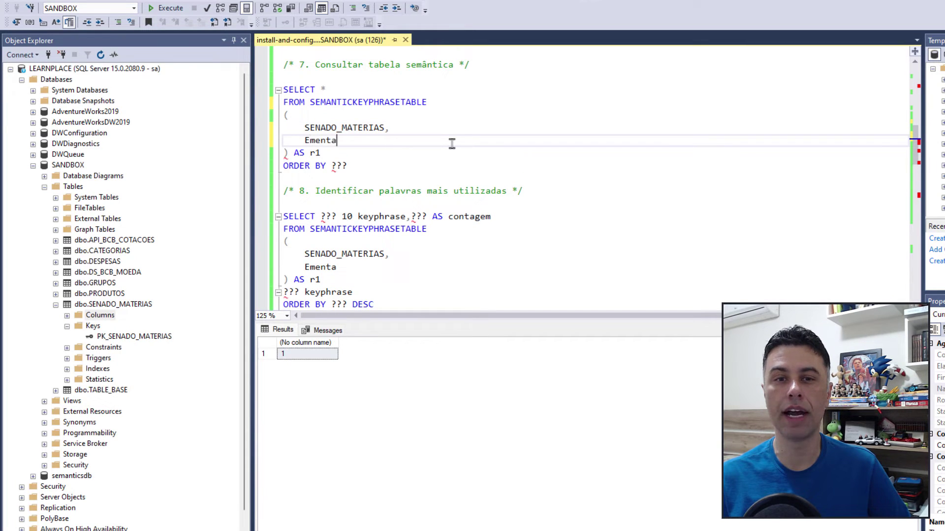
Order the section 7 key phrase query by document_key, score DESC and run it.
{"action": "left_click", "coordinate": [334, 165]}
{"action": "left_click_drag", "start_coordinate": [342, 165], "coordinate": [386, 166]}
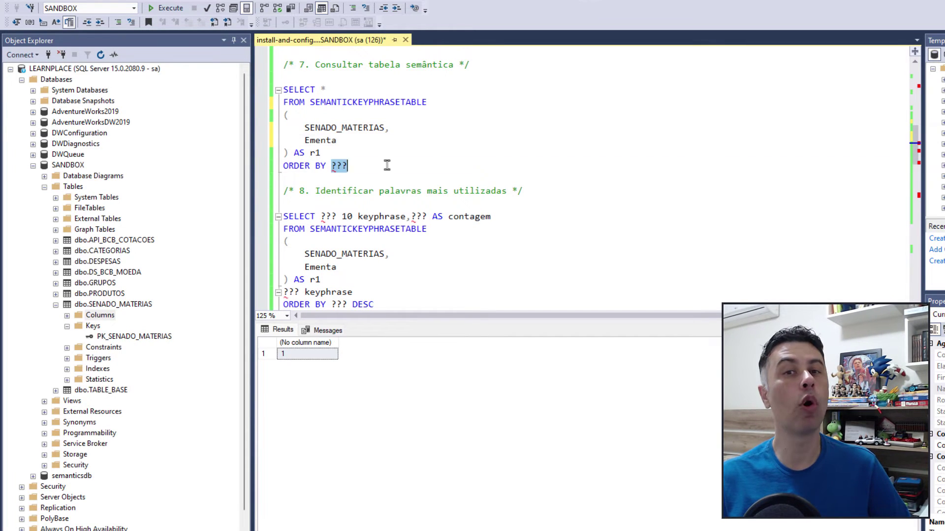
{"action": "type", "text": "document_key, score DESC"}
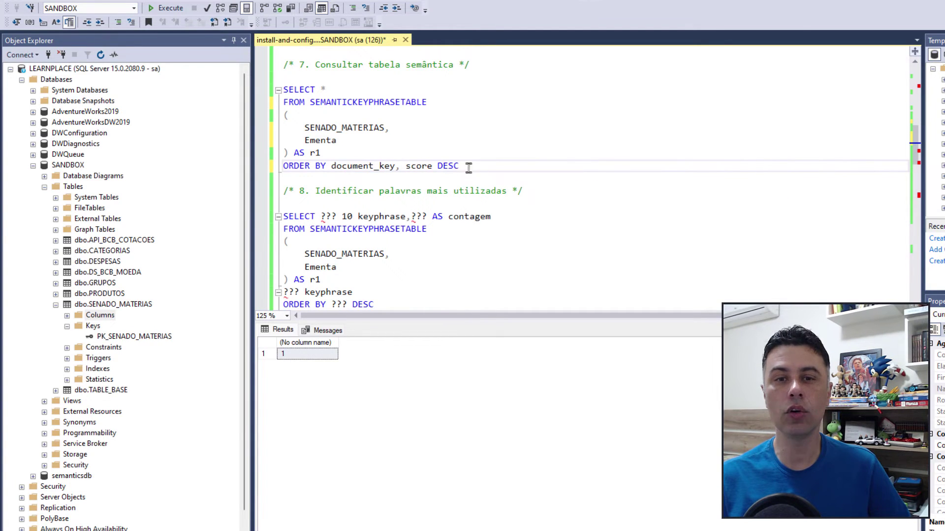
{"action": "left_click_drag", "start_coordinate": [469, 167], "coordinate": [281, 89]}
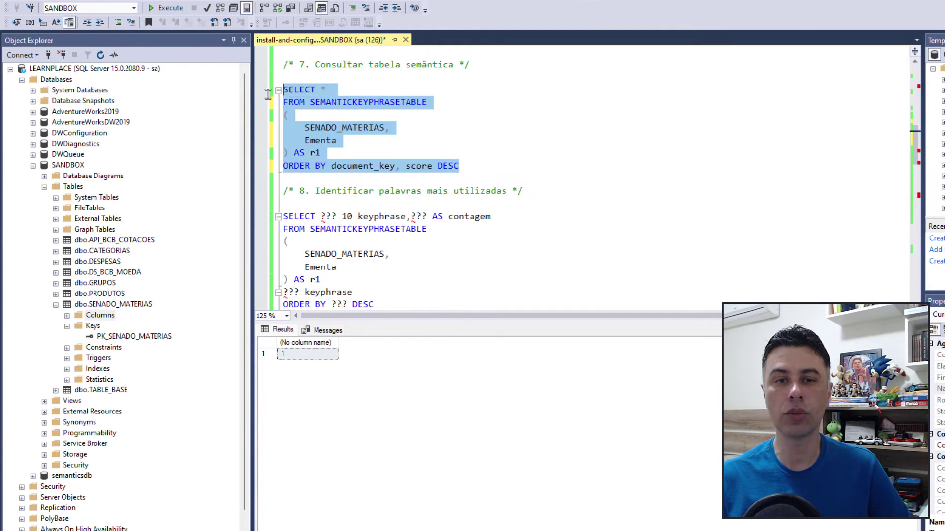
{"action": "left_click", "coordinate": [165, 8]}
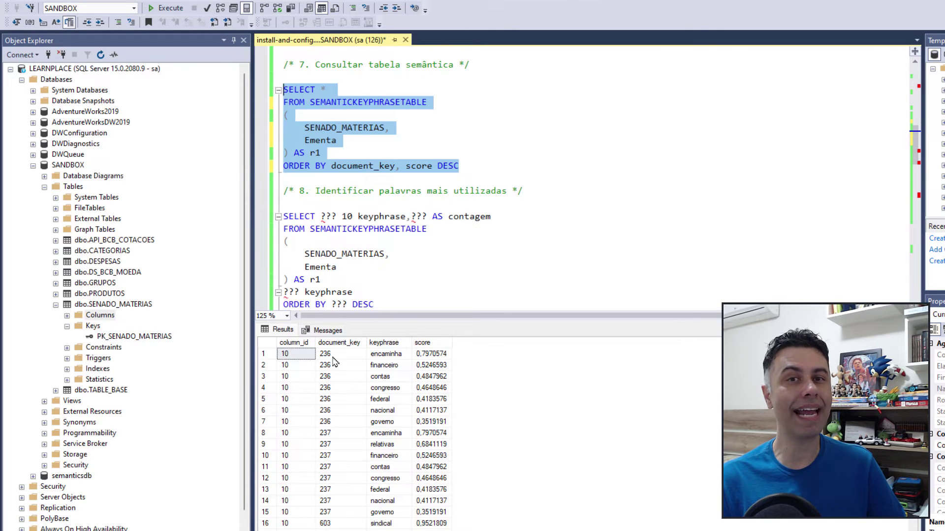
Examine the first document's key, column ID, key phrases and scores, and locate the Ementa column among the SENADO_MATERIAS columns.
{"action": "left_click_drag", "start_coordinate": [334, 355], "coordinate": [333, 423]}
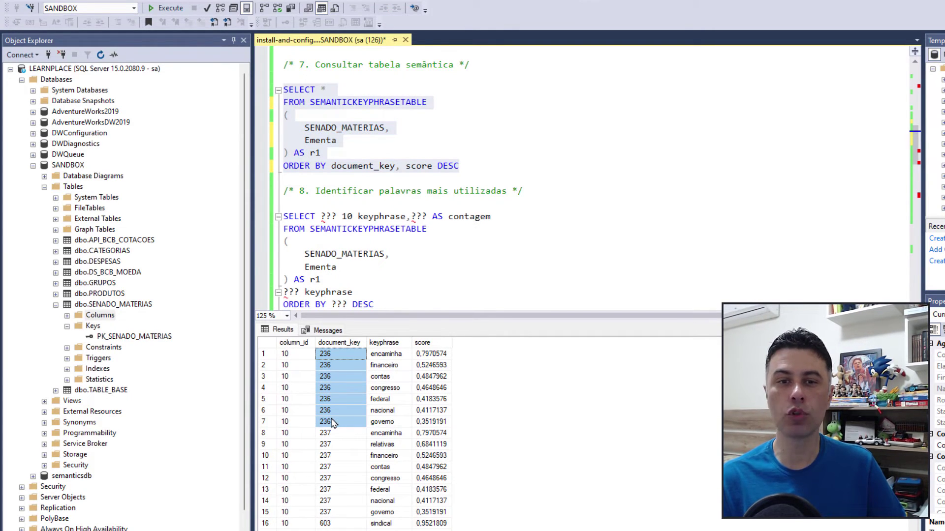
{"action": "left_click_drag", "start_coordinate": [299, 355], "coordinate": [302, 423]}
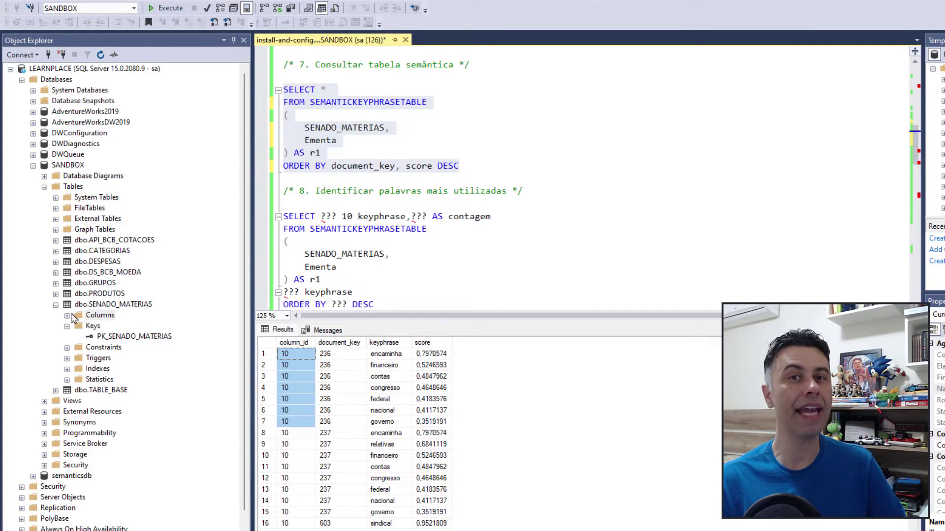
{"action": "left_click", "coordinate": [67, 316]}
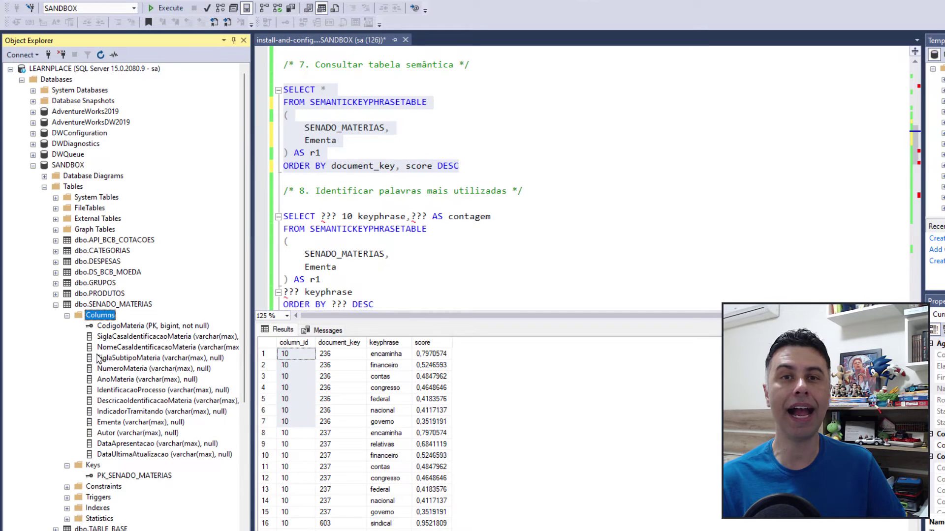
{"action": "left_click", "coordinate": [126, 424]}
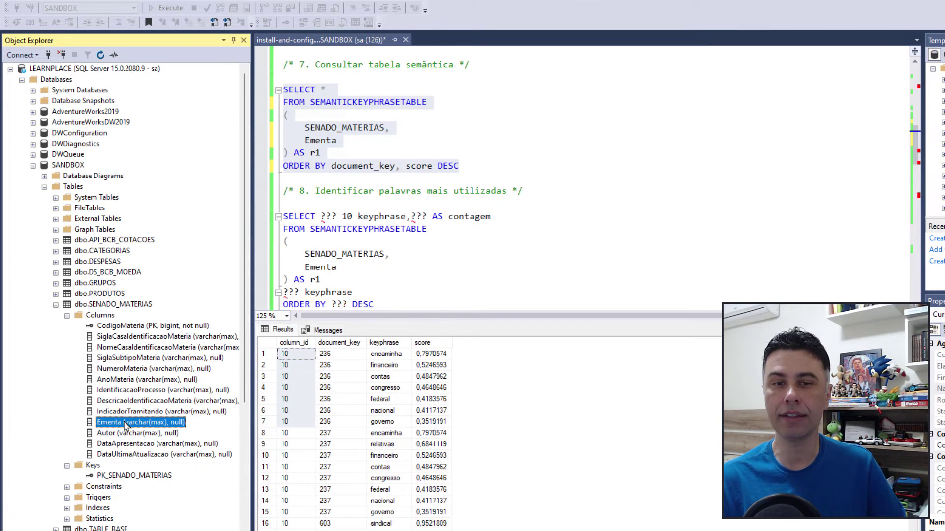
{"action": "left_click_drag", "start_coordinate": [391, 354], "coordinate": [389, 424]}
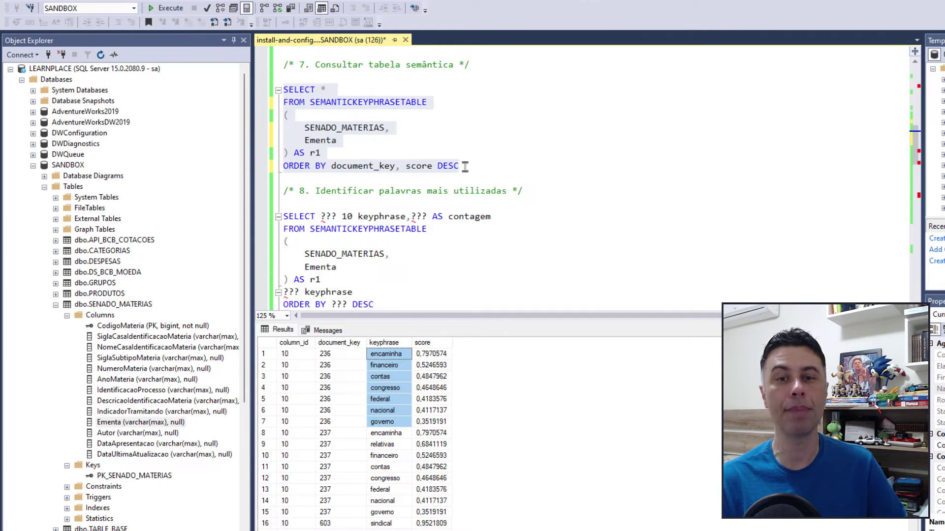
{"action": "left_click_drag", "start_coordinate": [440, 355], "coordinate": [441, 422]}
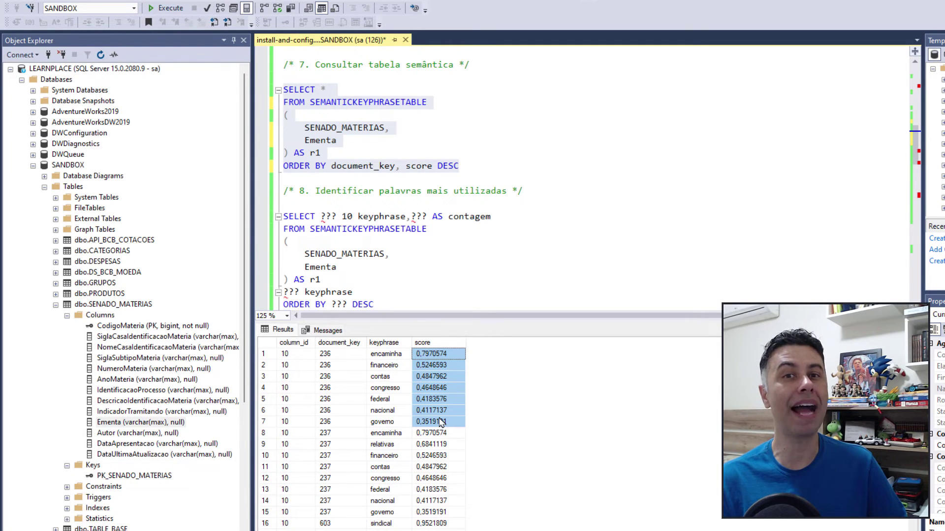